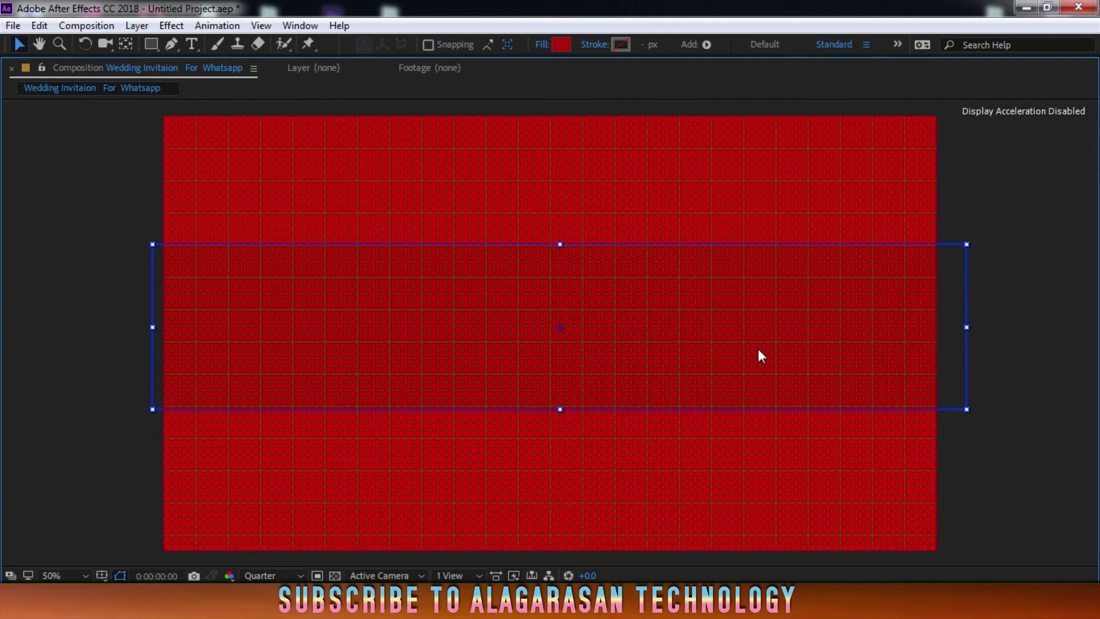
Restore the full panel layout, collapse Shape Layer 1 and delete it from the composition.
key(grave)
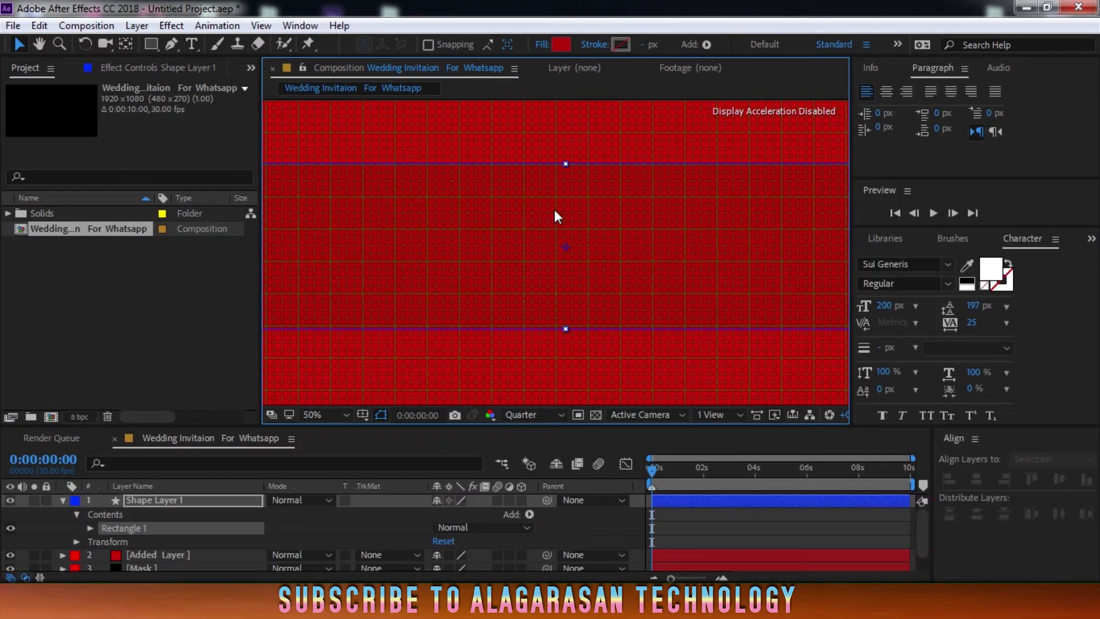
key(comma)
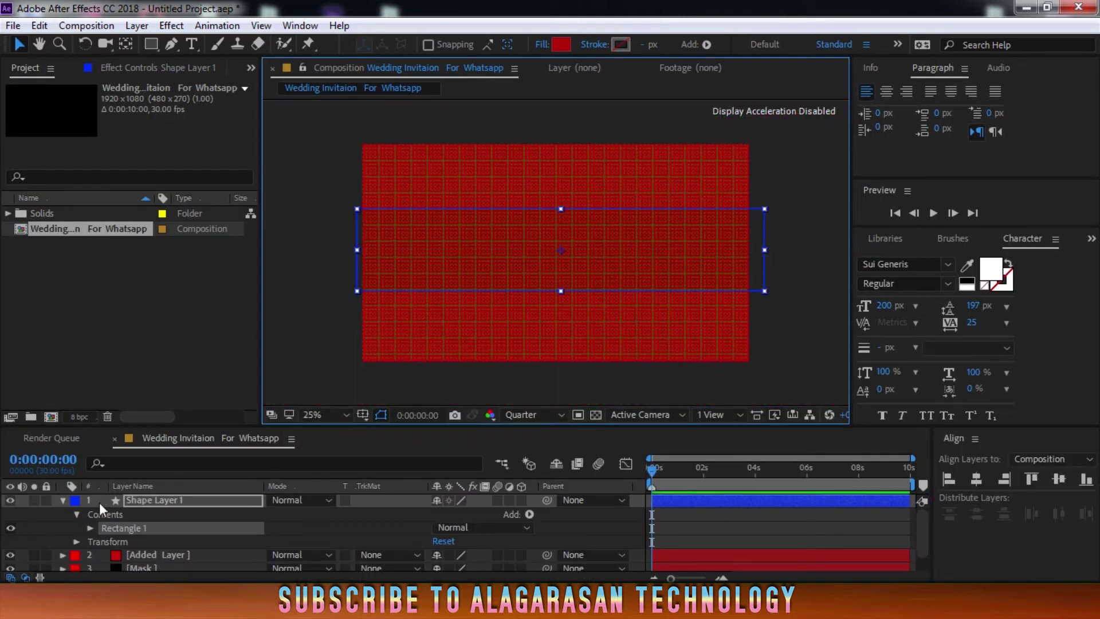
click(65, 501)
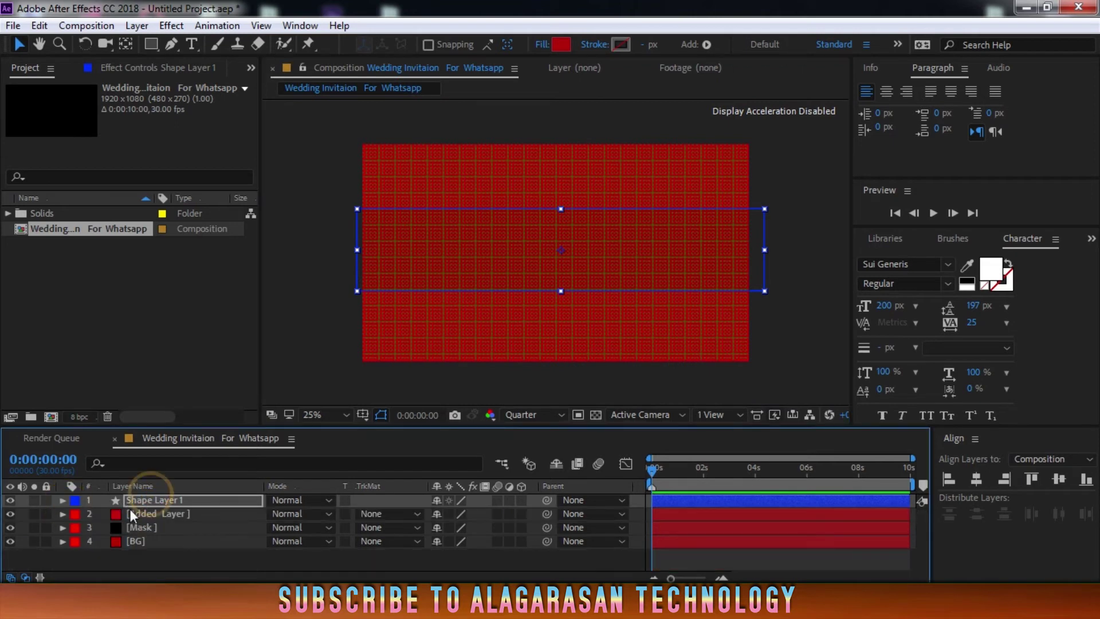
click(9, 501)
click(9, 501)
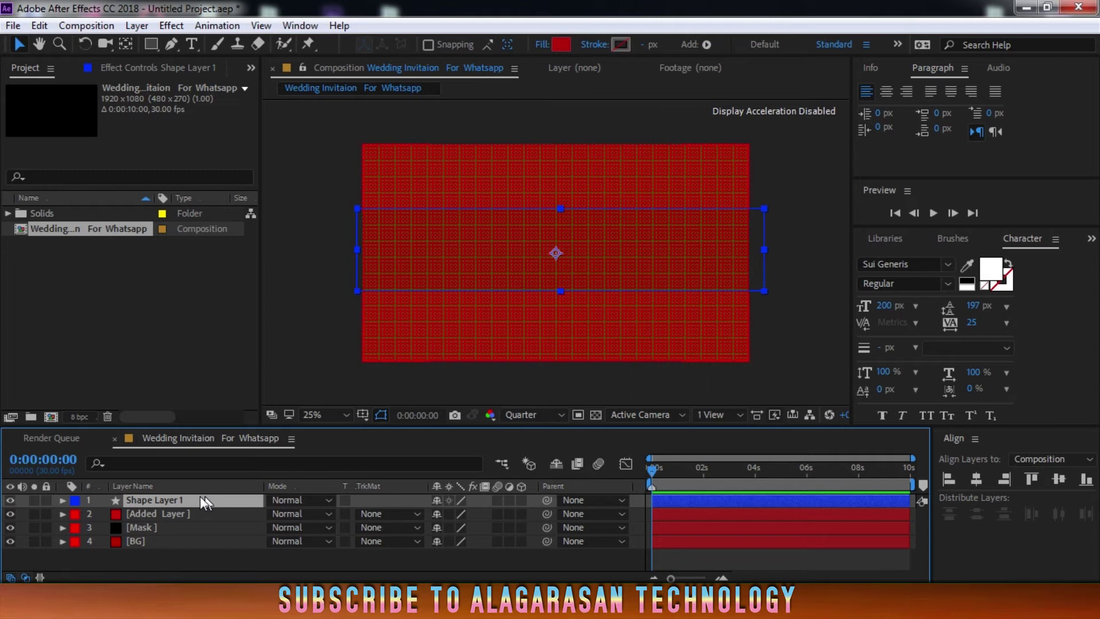
key(Delete)
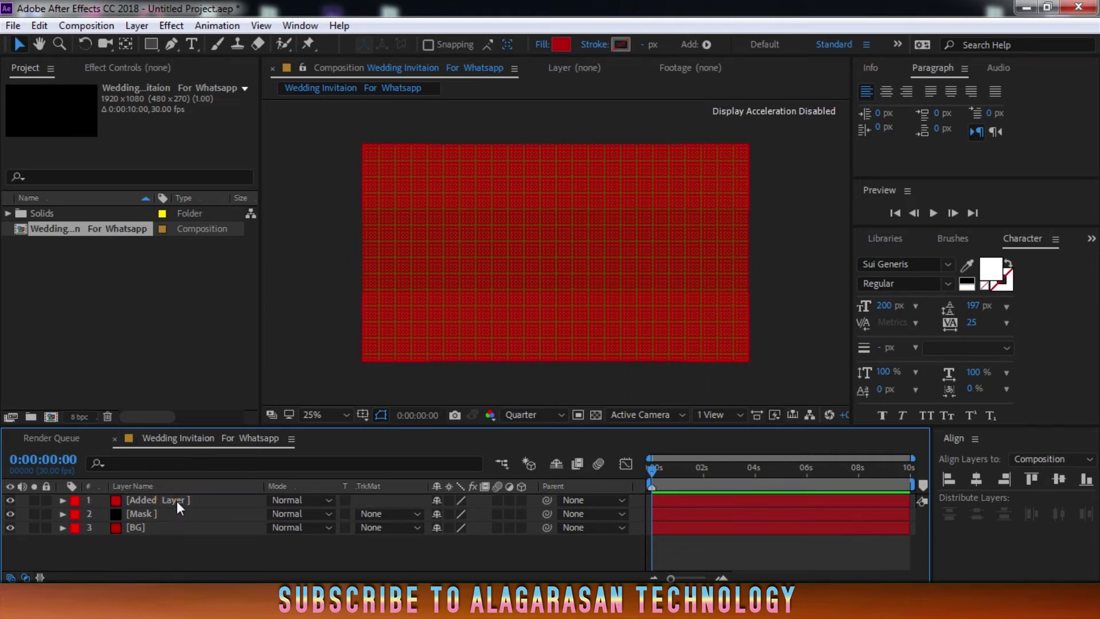
Draw a rectangular mask on Added Layer as a horizontal band across the middle, extending past both side edges of the composition.
click(176, 501)
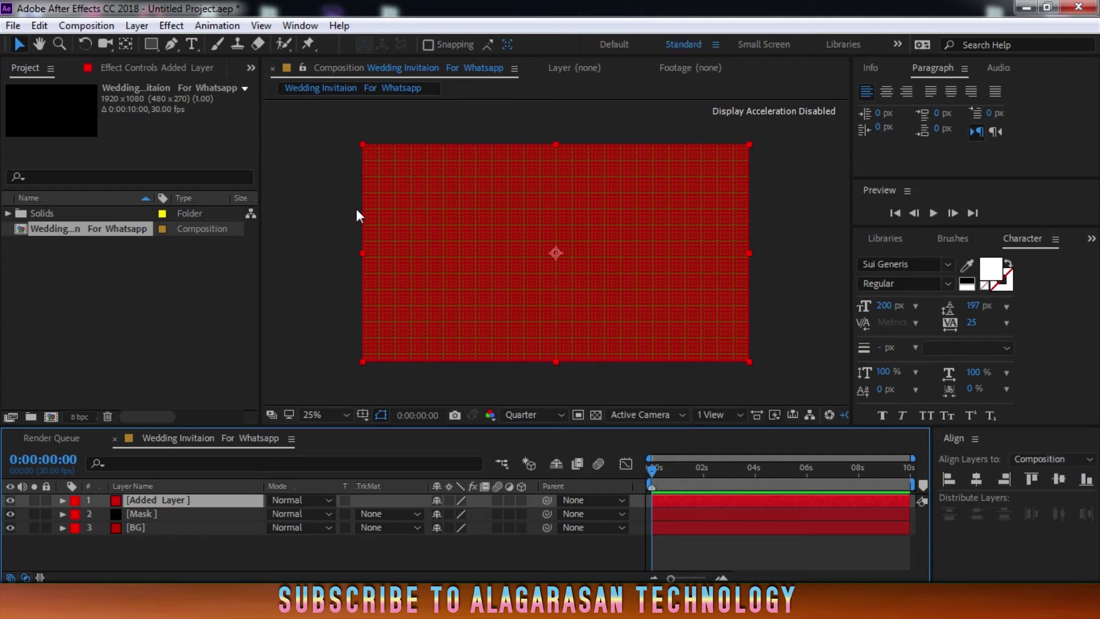
click(150, 43)
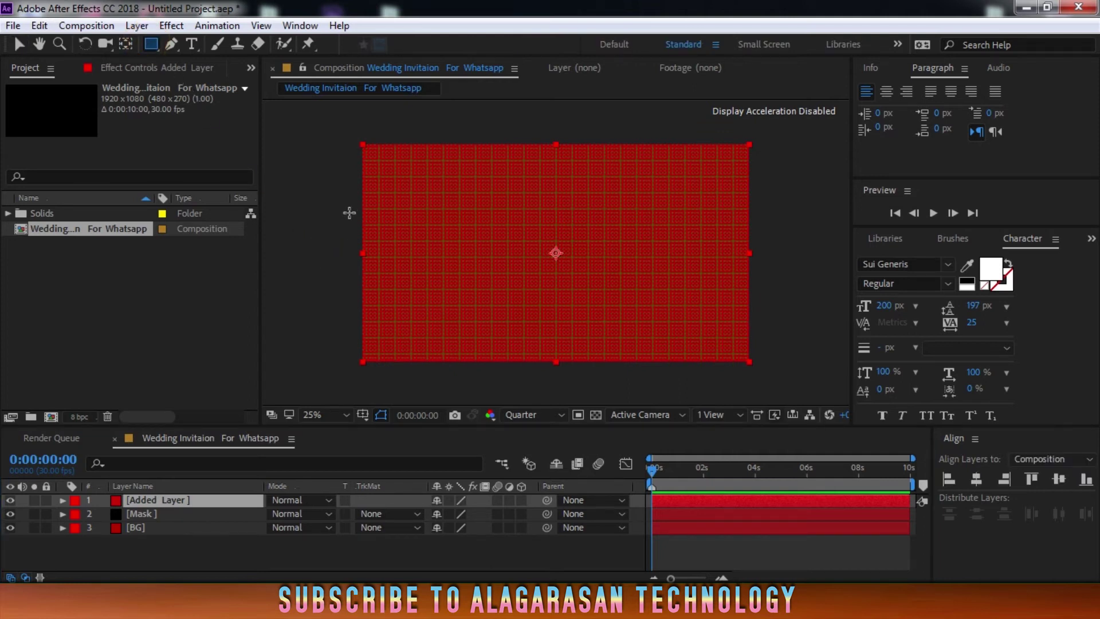
drag(352, 206, 531, 264)
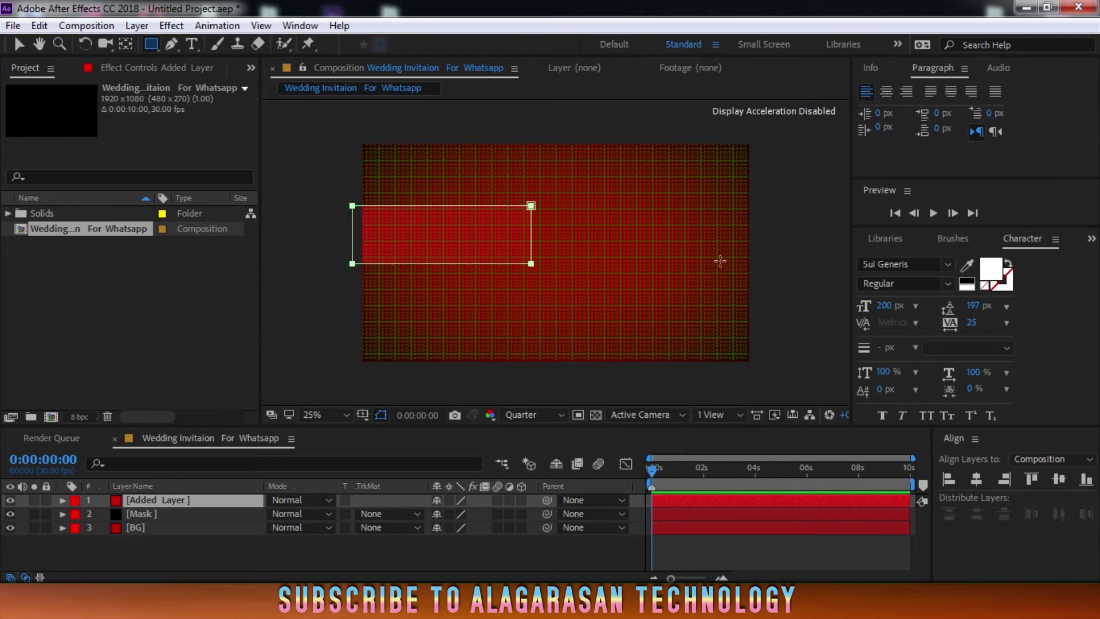
drag(759, 257, 772, 292)
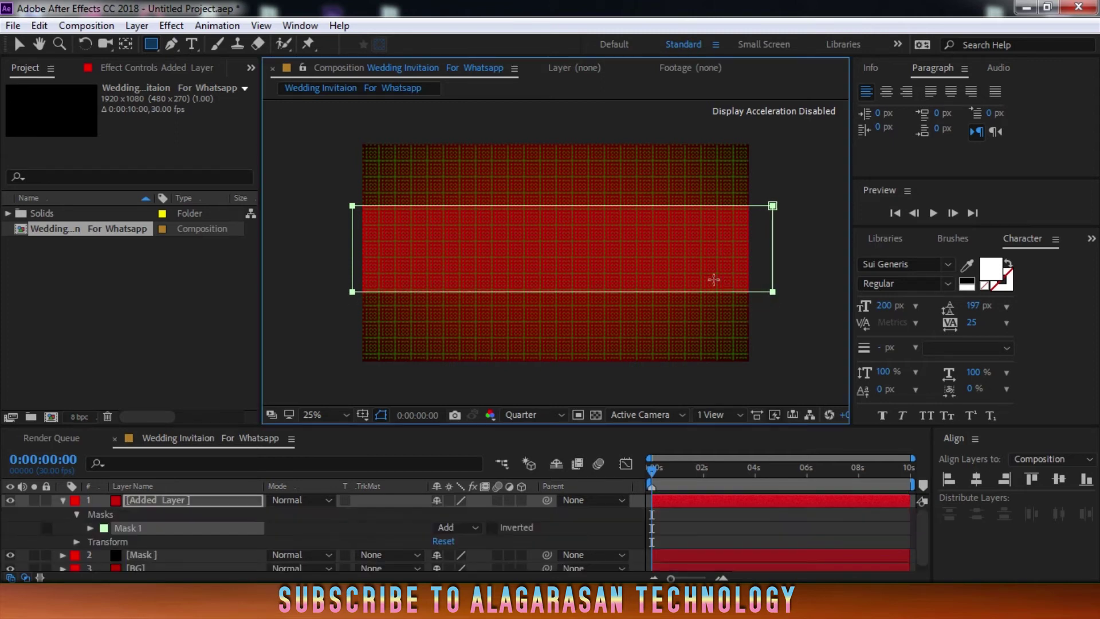
click(63, 500)
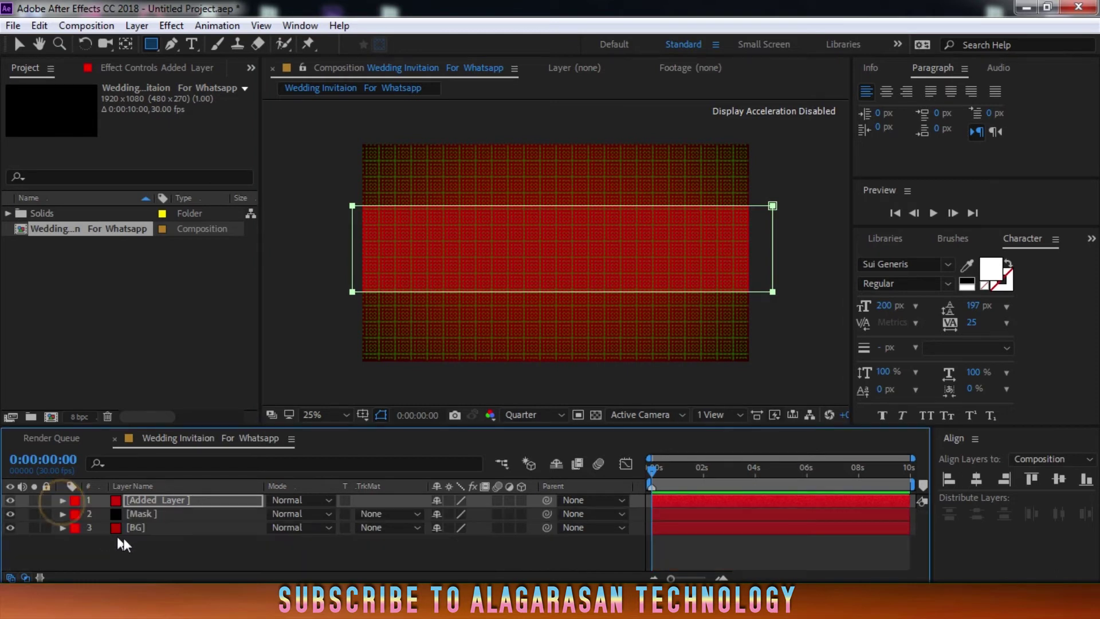
Hide the grid overlay in the composition view.
click(184, 541)
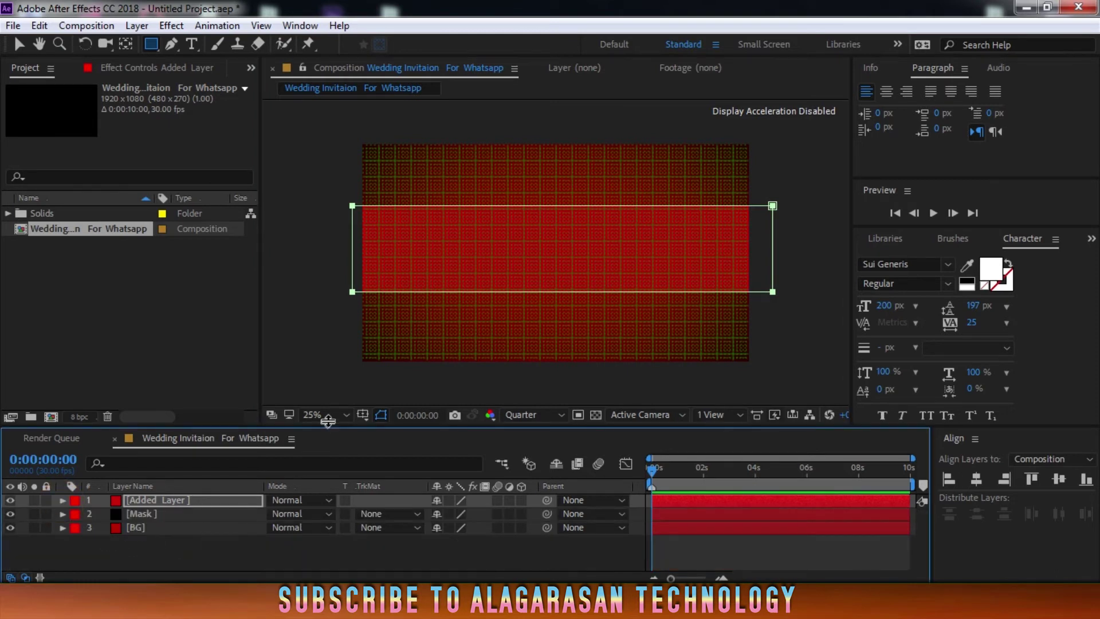
click(365, 416)
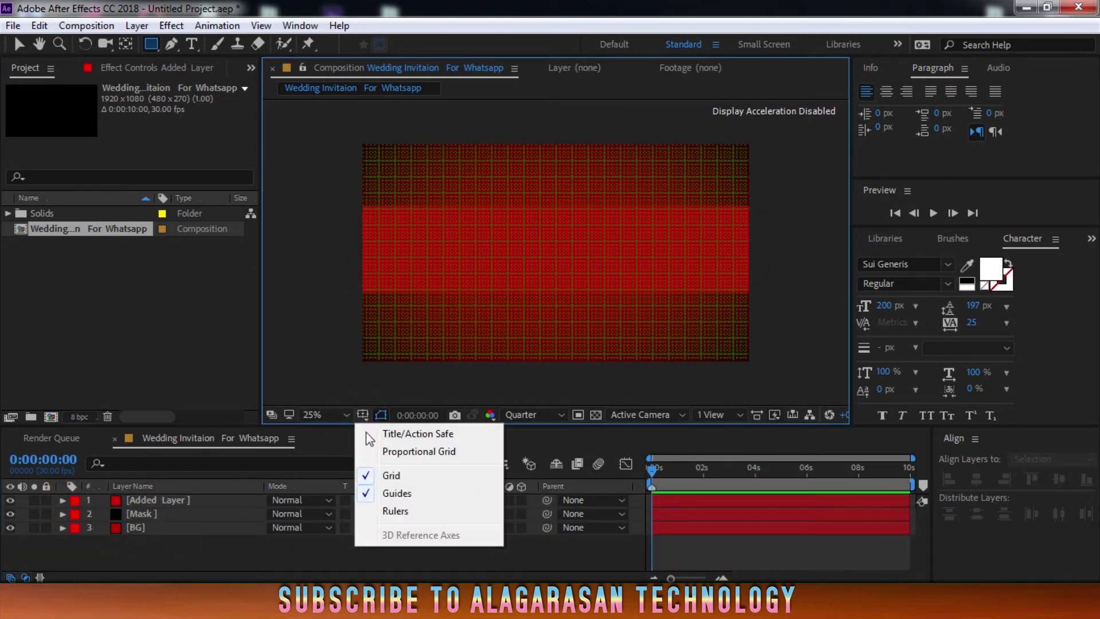
click(401, 477)
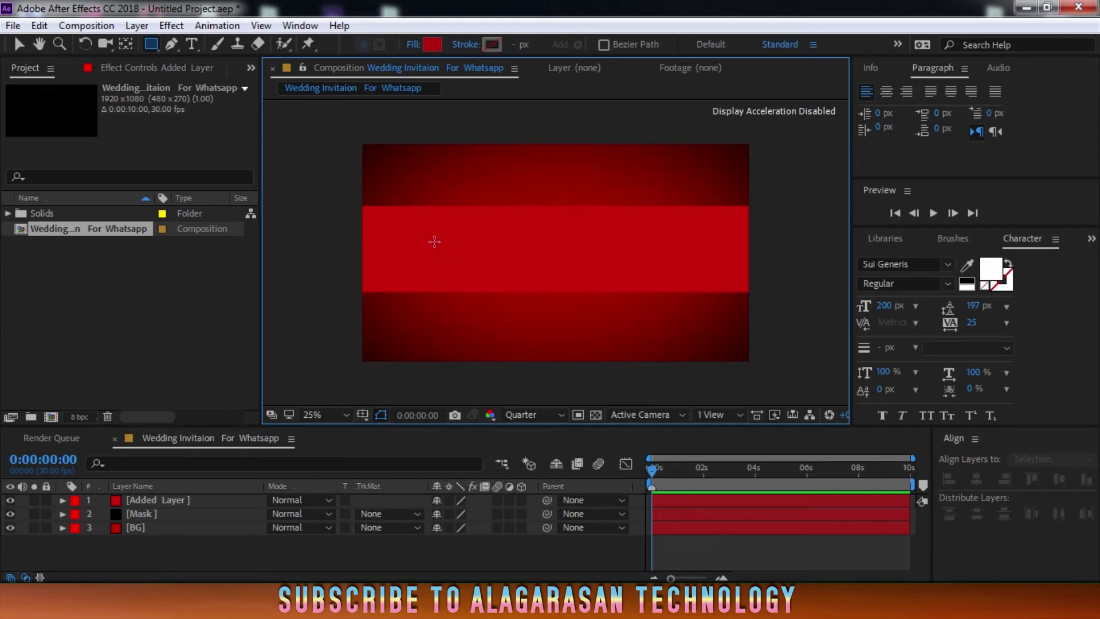
Select the masked red band of Added Layer with the Selection tool and nudge it slightly down.
key(v)
click(417, 241)
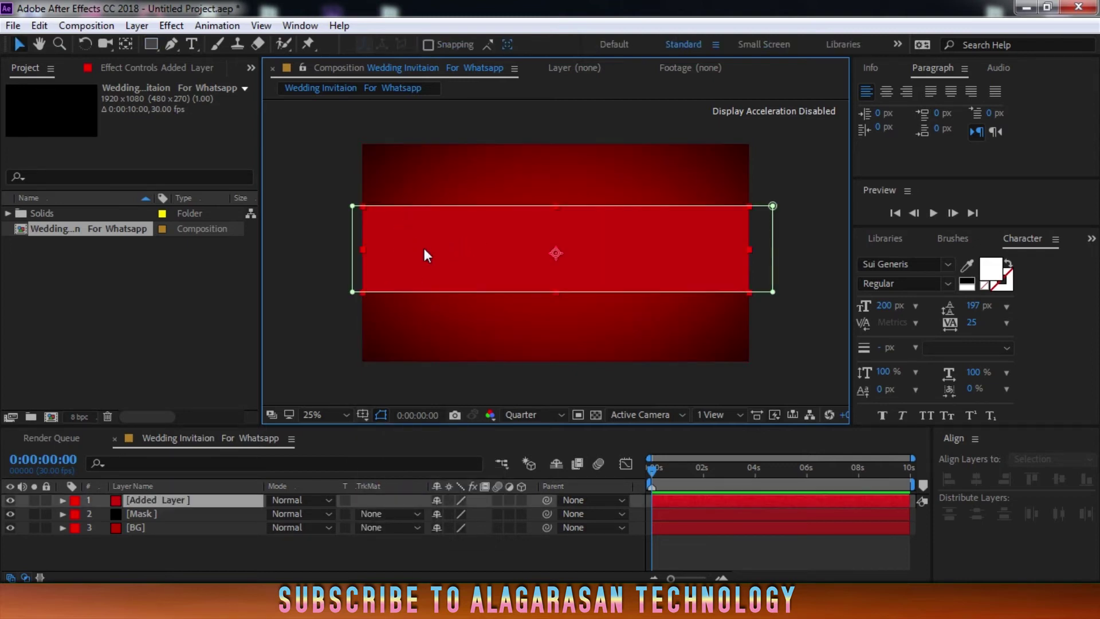
key(shift+Down)
key(shift+Down)
key(shift+Down)
key(shift+Down)
key(shift+Down)
key(shift+Up)
key(shift+Up)
click(309, 316)
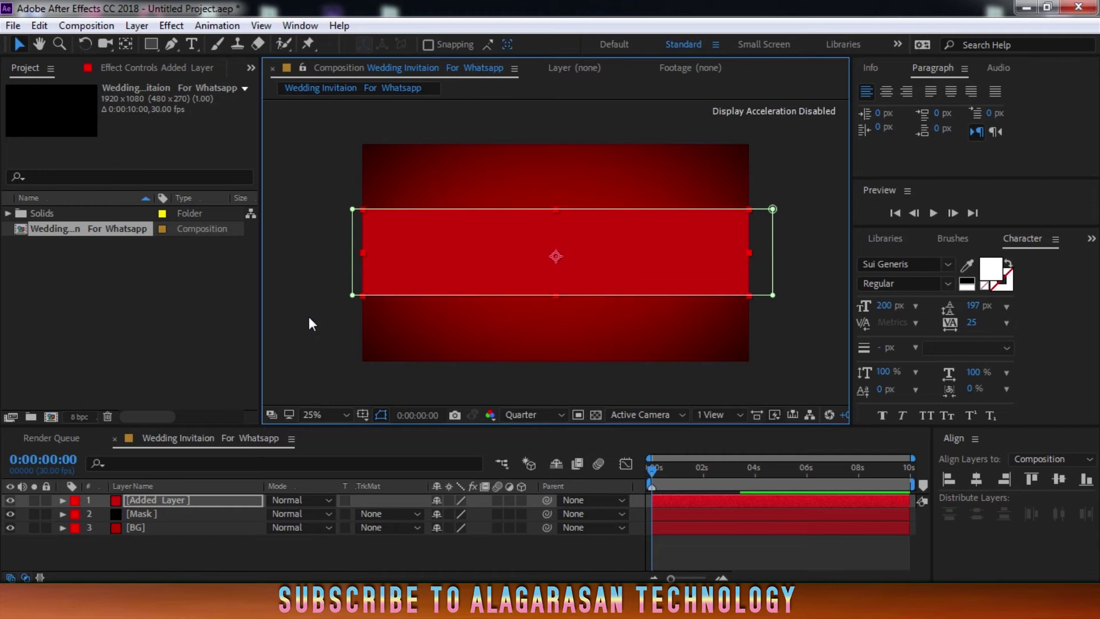
Add a Drop Shadow layer style to Added Layer and expand its properties.
click(188, 499)
right_click(207, 501)
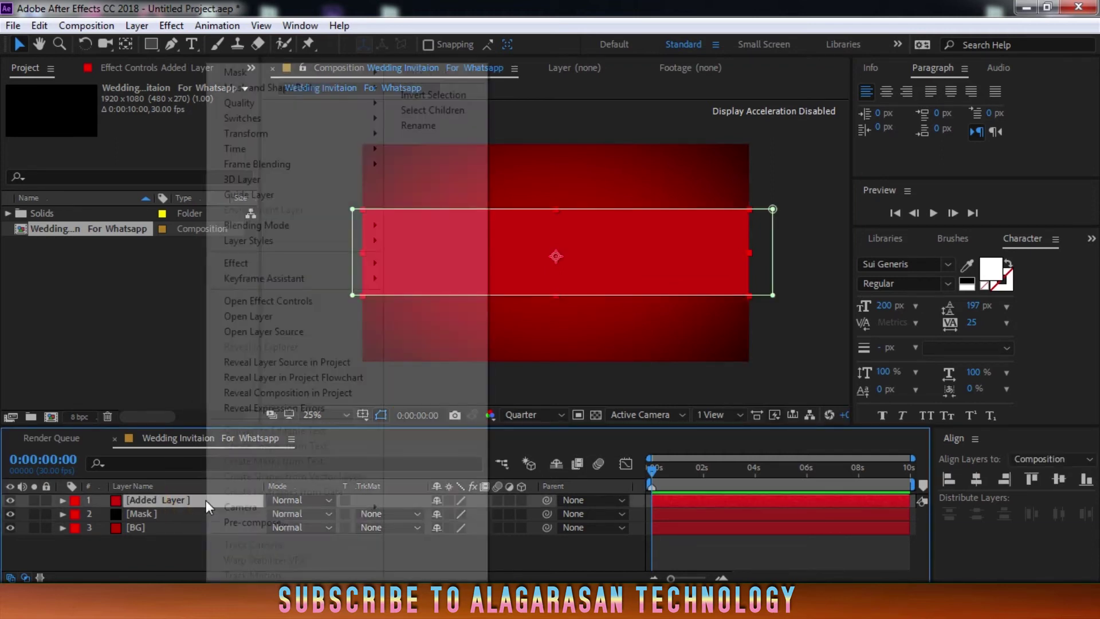
mouse_move(245, 248)
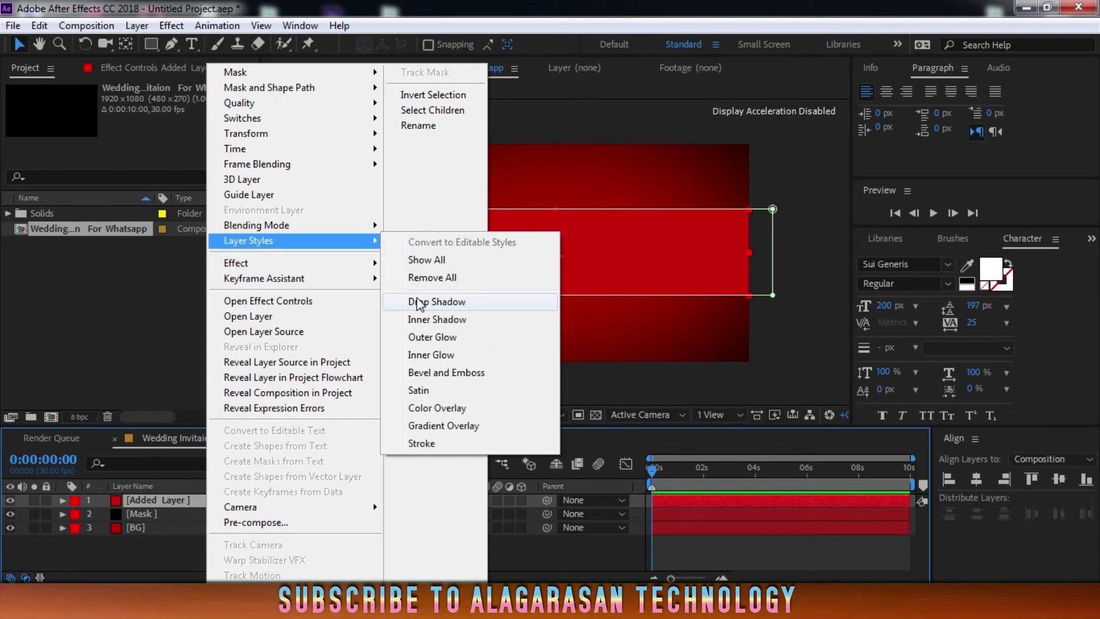
click(419, 298)
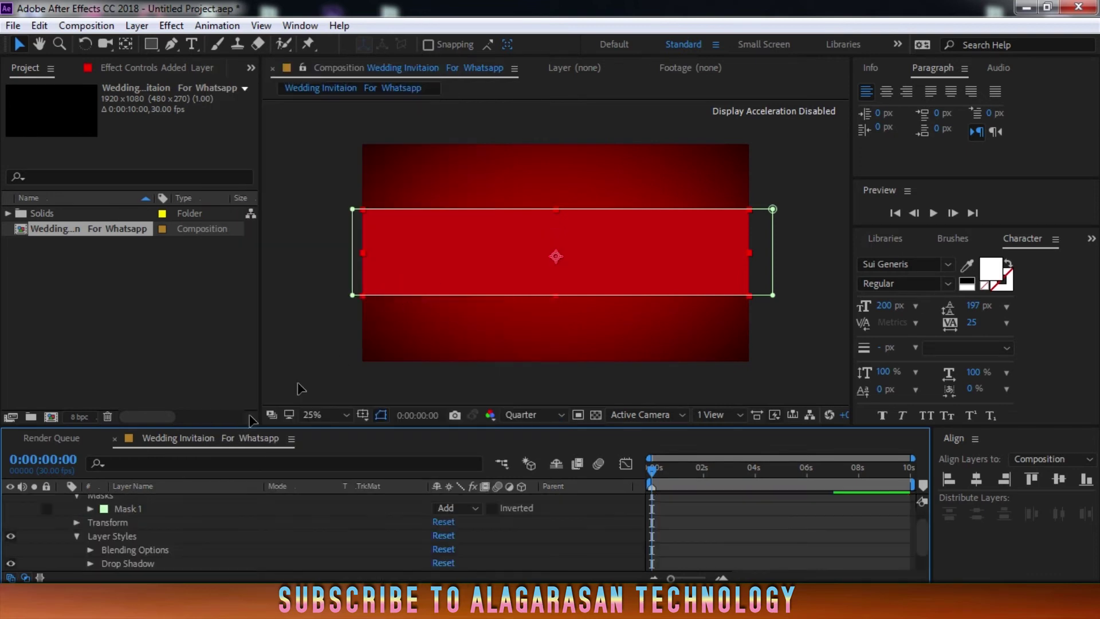
click(91, 563)
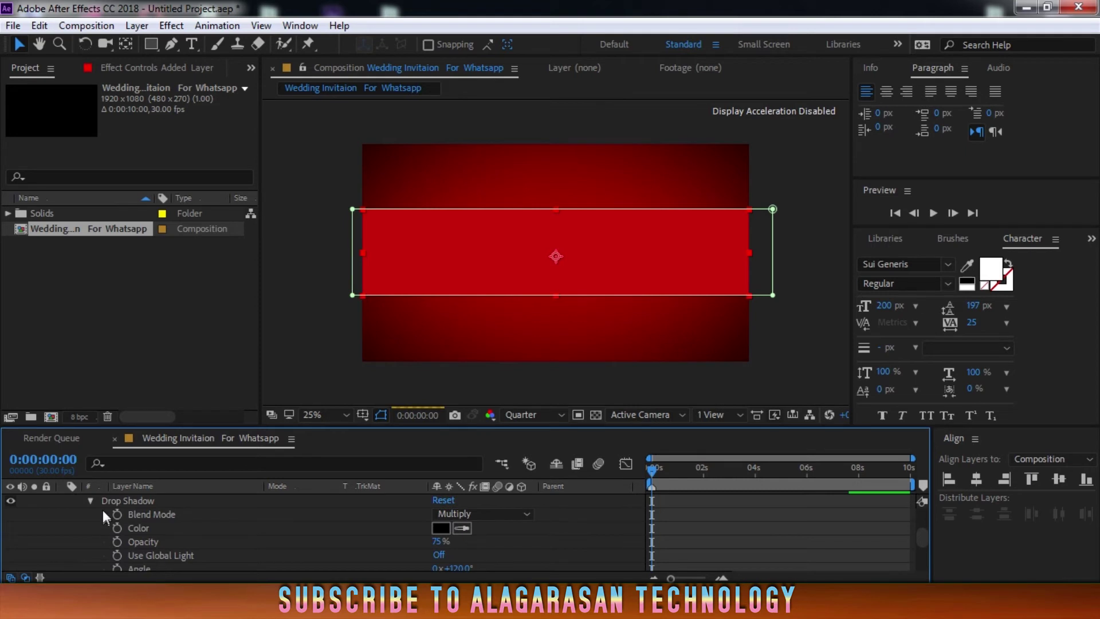
Set the drop shadow's angle to 90°, distance to 50, spread to 50% and size to 150.
scroll(435, 566, down, 2)
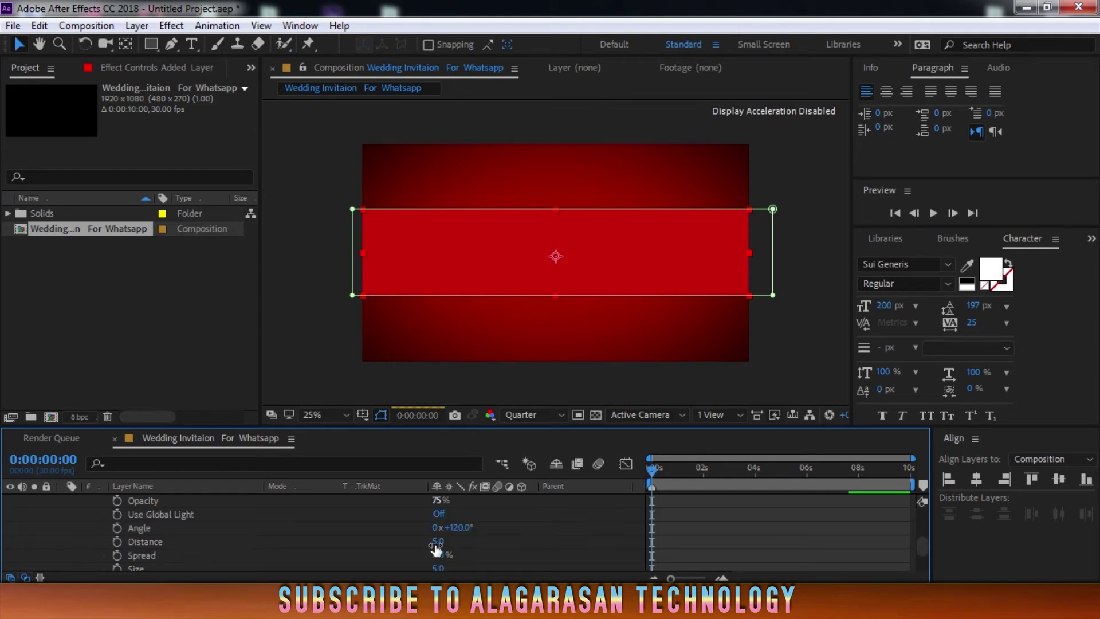
click(466, 528)
text(90)
key(Tab)
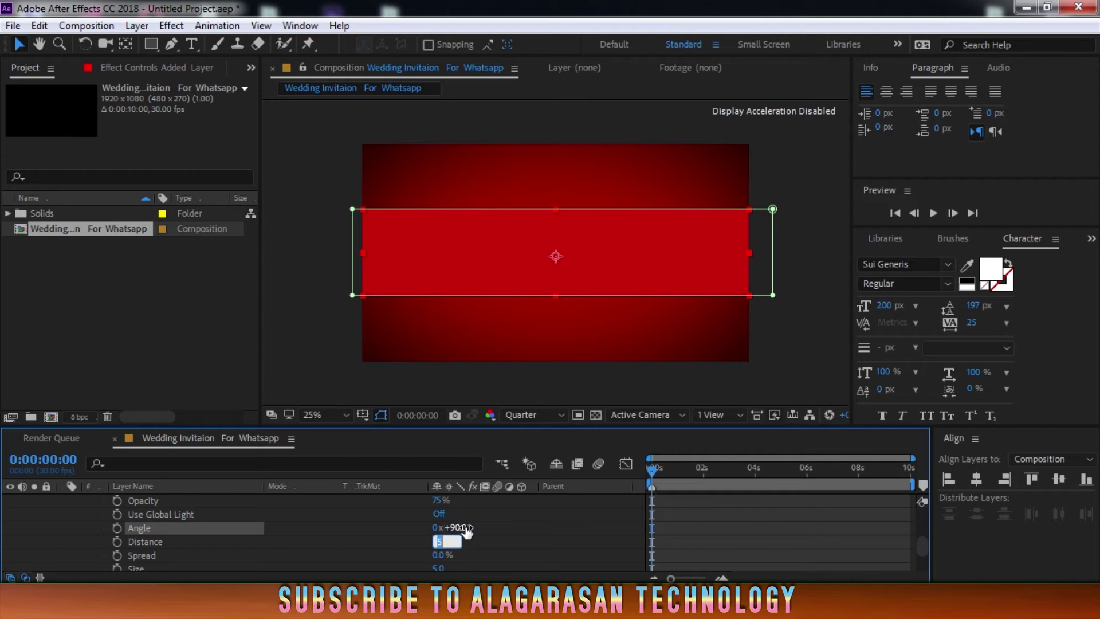
text(50)
key(Tab)
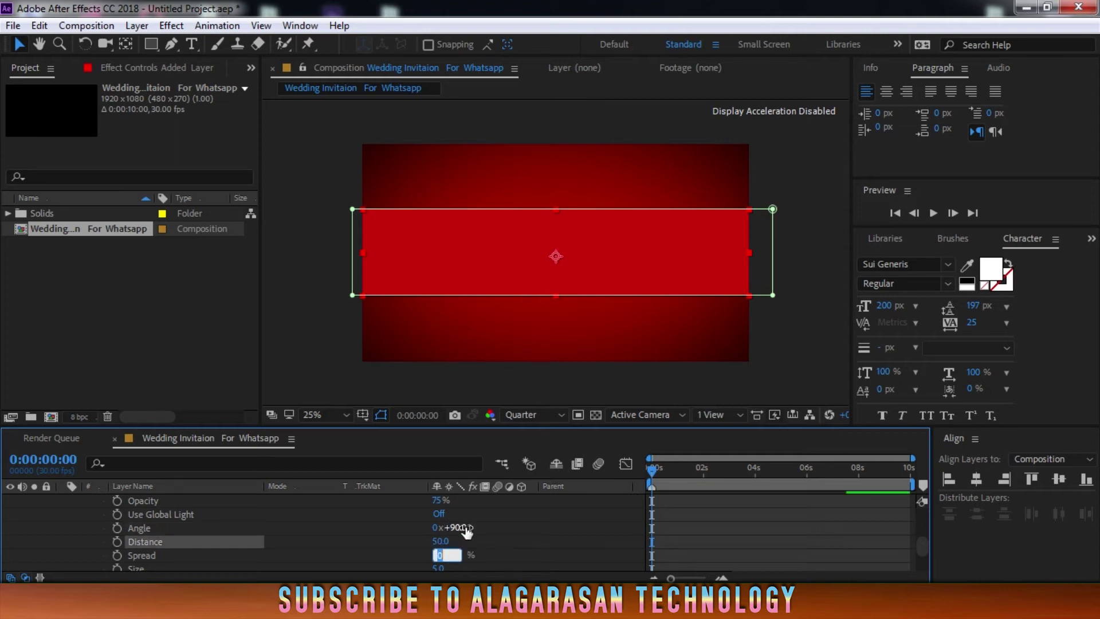
text(50)
key(Tab)
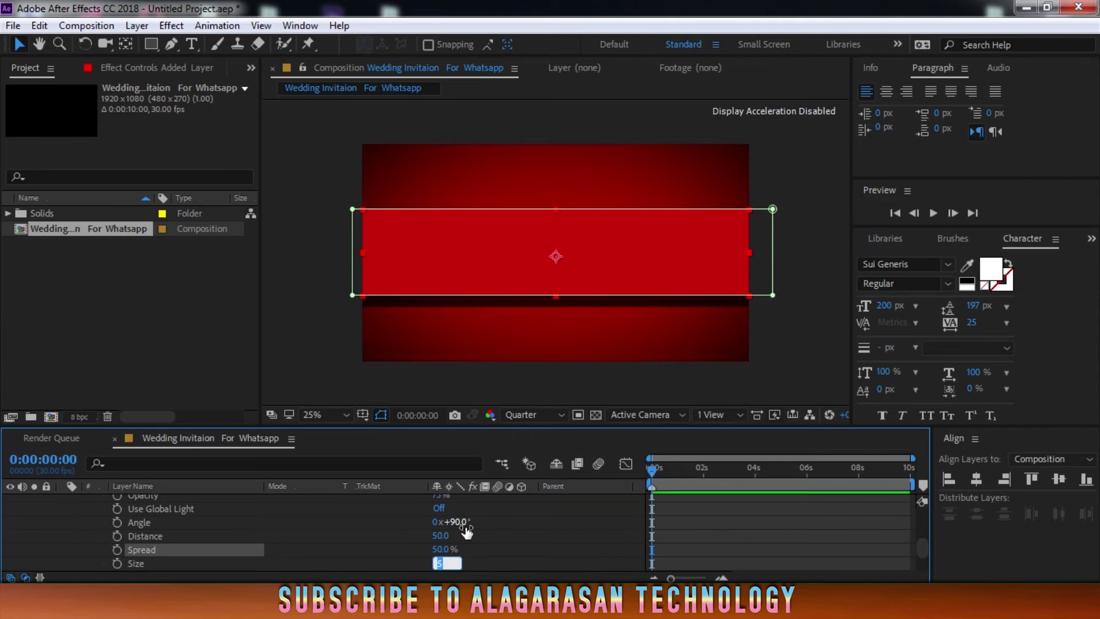
text(1)
key(Return)
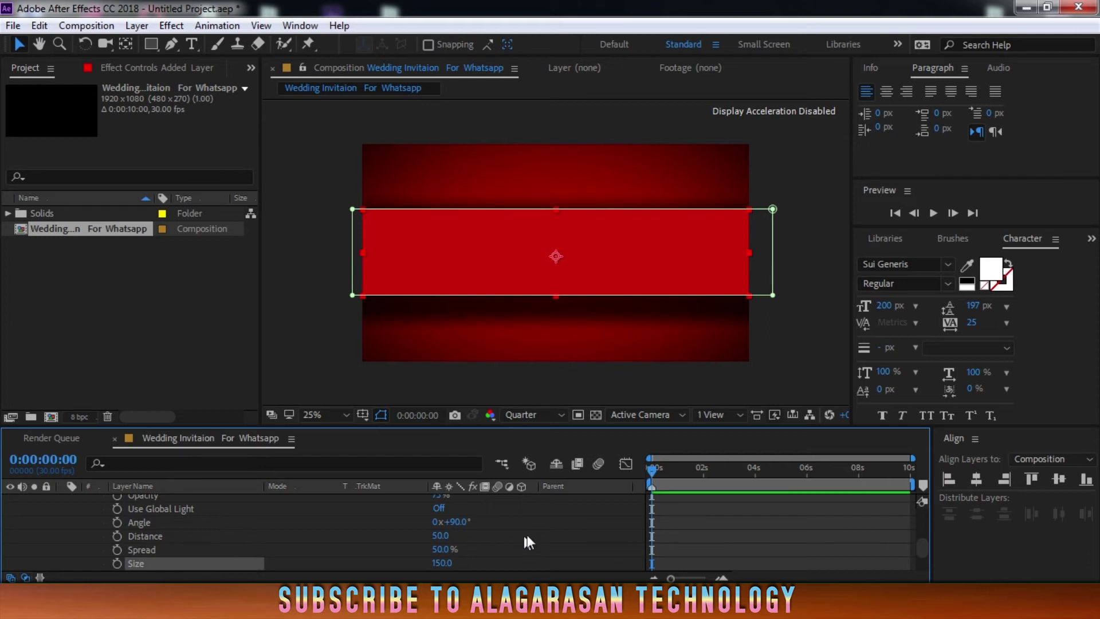
Reduce the drop shadow's size to 134 and its distance to 11.
click(528, 535)
drag(442, 563, 418, 542)
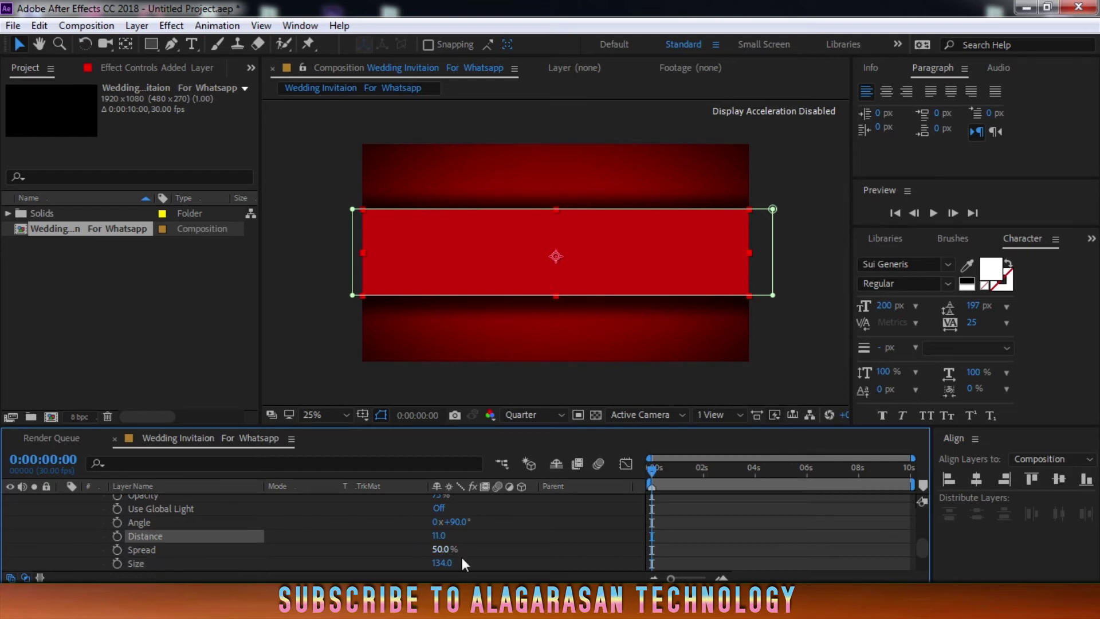
Set the drop shadow's opacity to 50% and collapse the Added Layer properties.
scroll(435, 513, up, 2)
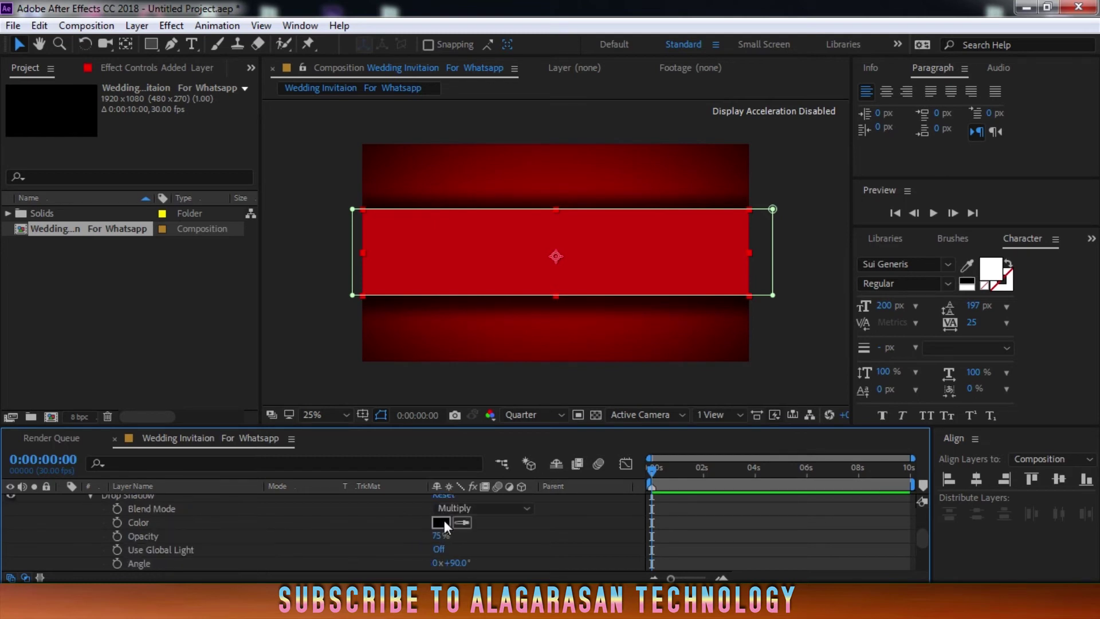
click(440, 536)
click(514, 552)
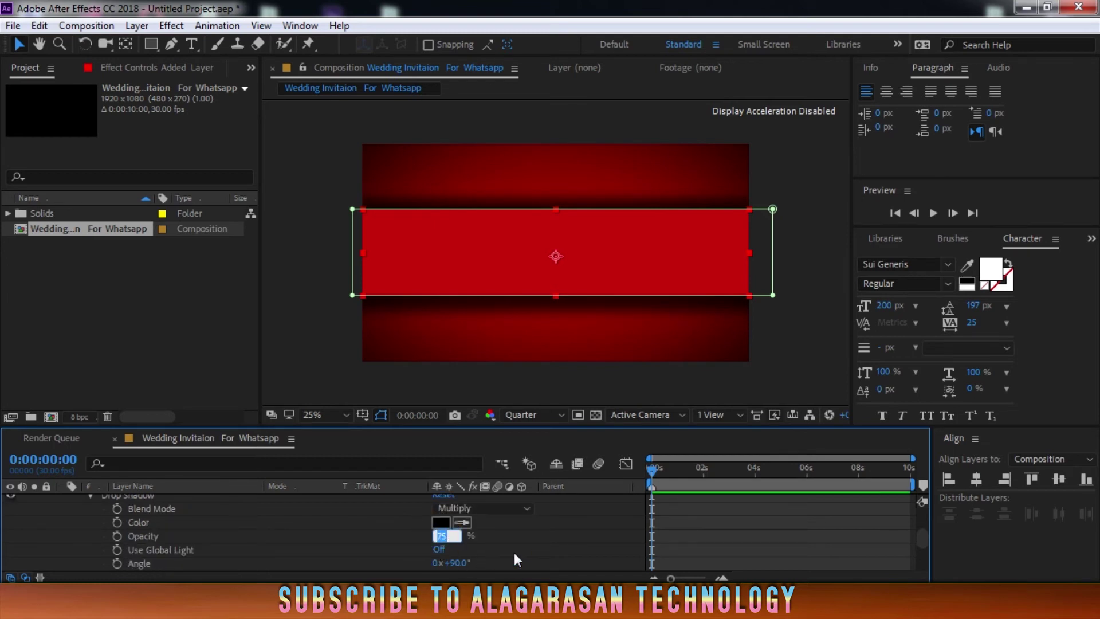
scroll(436, 550, down, 3)
scroll(440, 519, up, 3)
click(439, 535)
text(50)
key(Return)
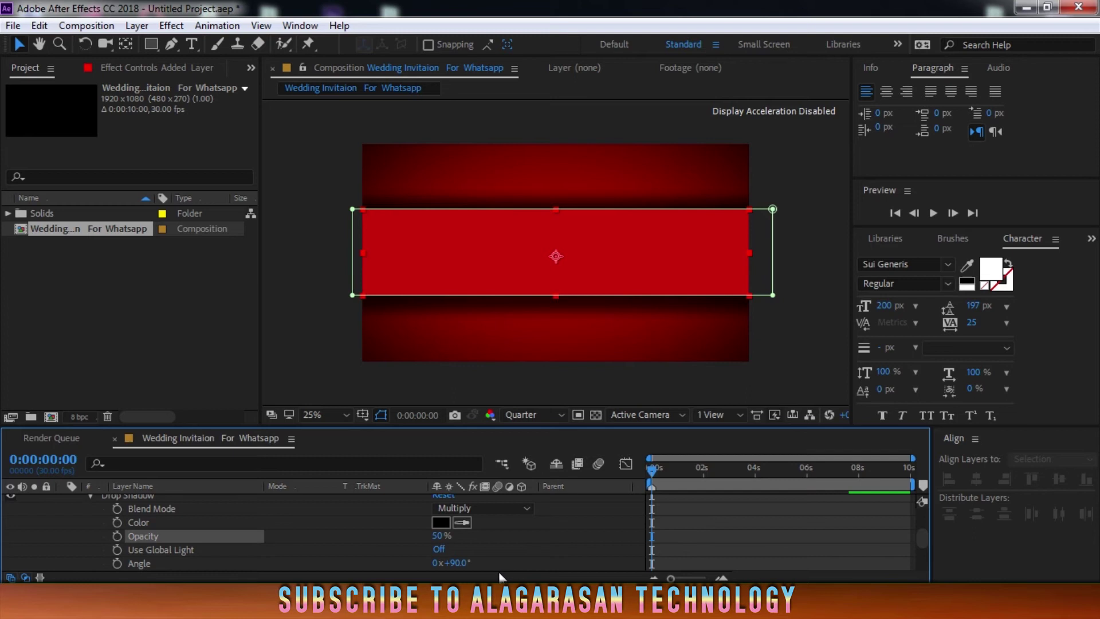
click(544, 538)
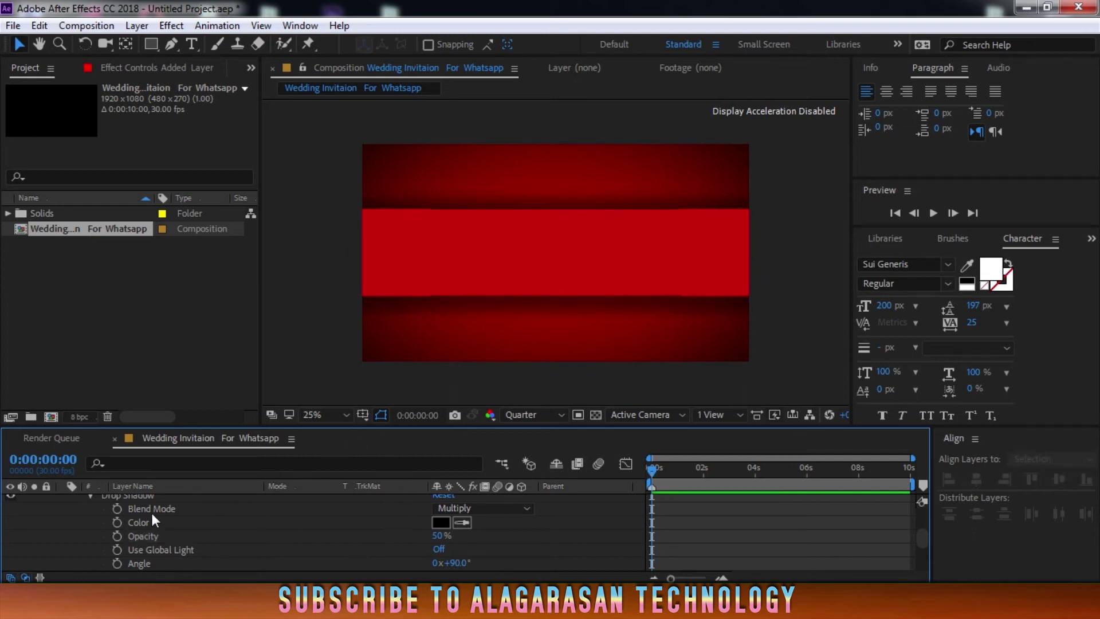
scroll(143, 514, up, 5)
click(62, 502)
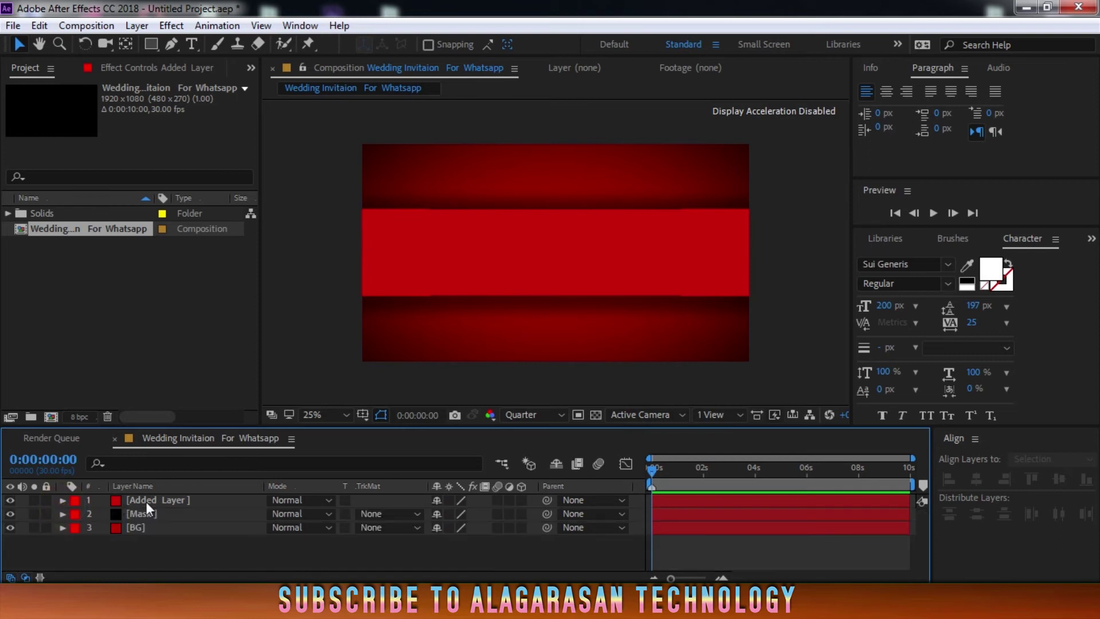
Fine-tune the vertical position of Added Layer in small nudges so the band sits a little lower in the frame.
click(147, 500)
key(Down)
key(Down)
key(Down)
key(Down)
key(Down)
key(Down)
key(Down)
key(Down)
key(Down)
key(Down)
key(Down)
key(Down)
key(Down)
key(Down)
key(Down)
key(Down)
key(Down)
key(Down)
key(Down)
key(Down)
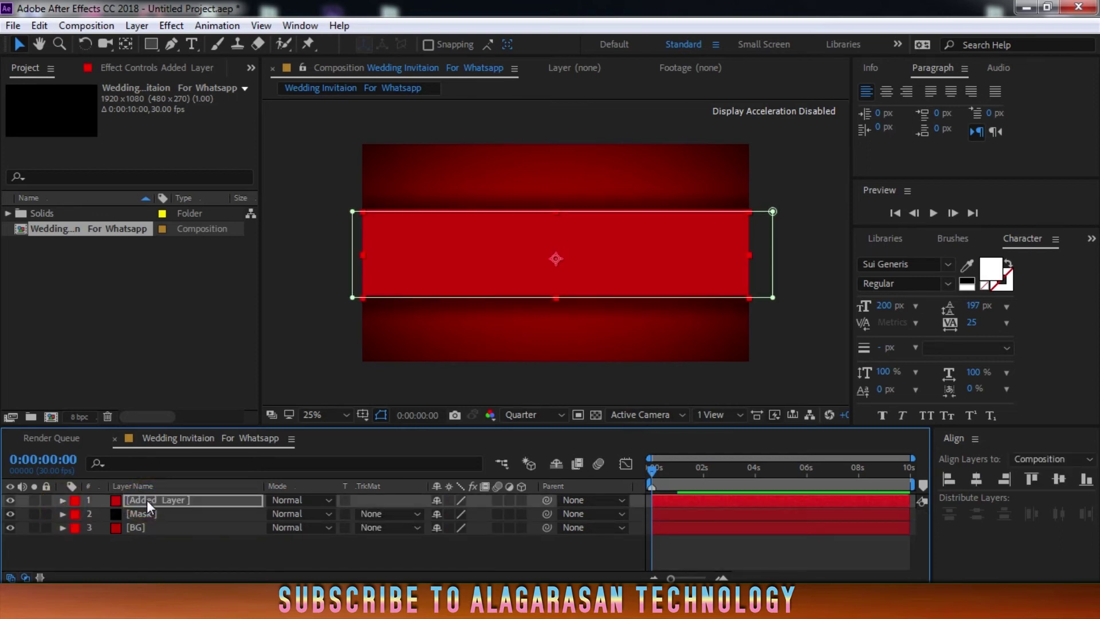
key(Down)
key(Down)
key(Down)
key(Down)
key(Down)
key(Down)
key(Down)
key(Down)
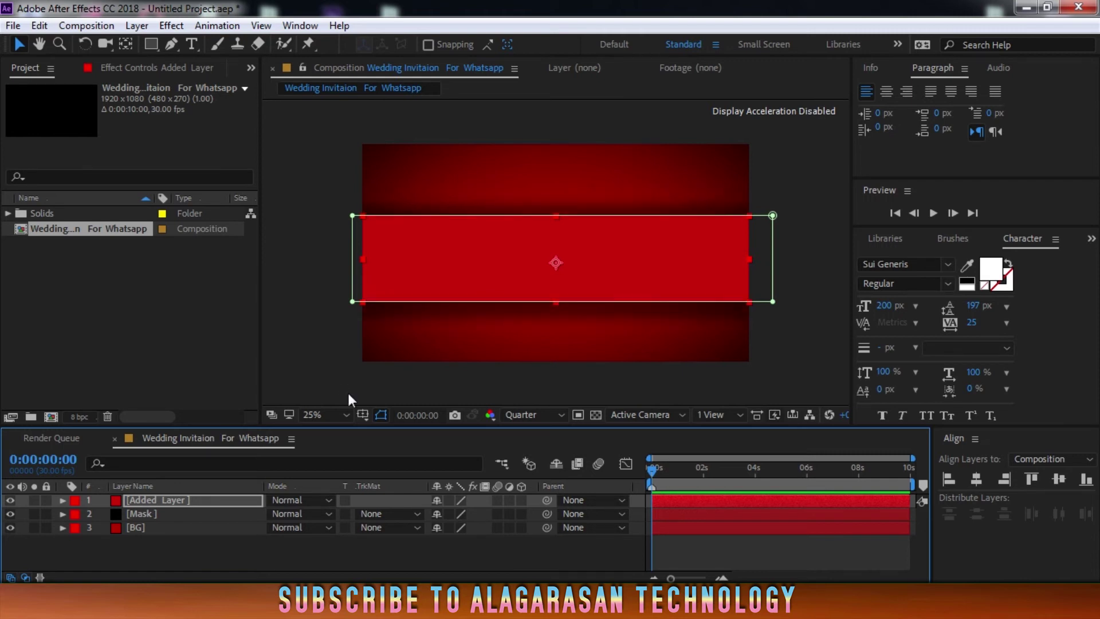
key(Up)
key(Up)
key(Up)
key(Up)
key(Up)
key(Up)
key(Up)
key(Up)
key(Up)
key(Up)
key(Up)
key(Up)
key(Up)
key(Up)
key(Up)
key(Up)
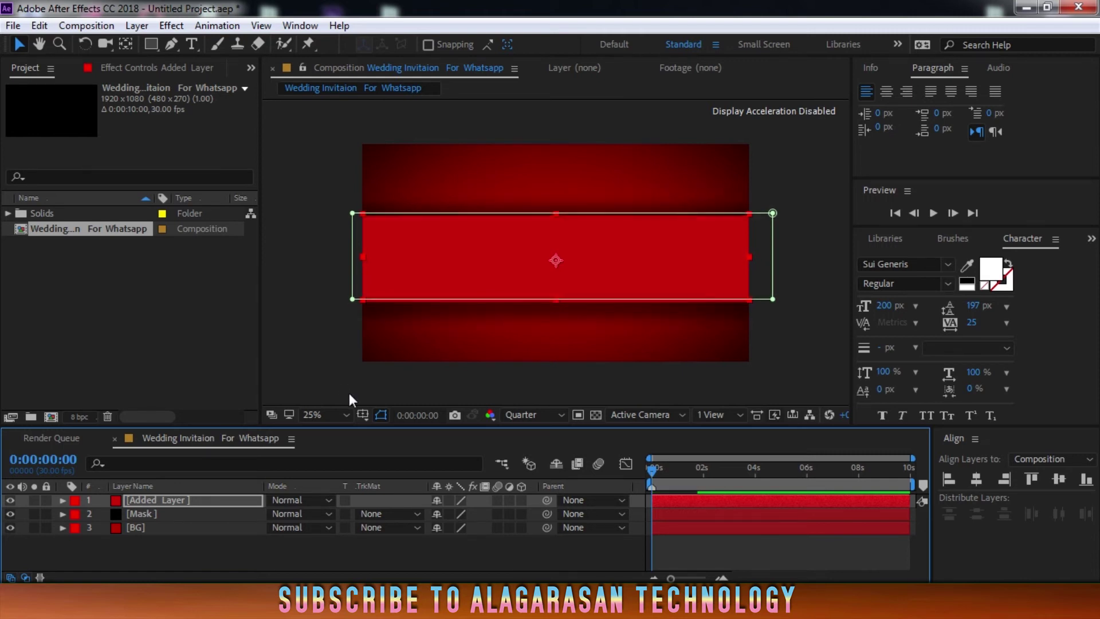
click(191, 528)
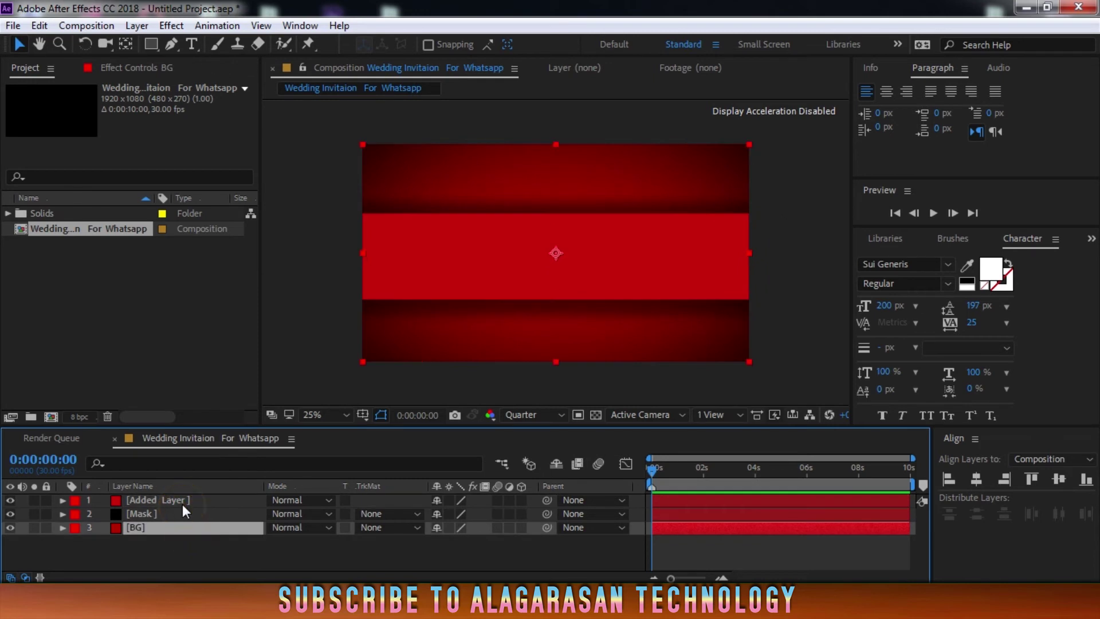
click(182, 503)
click(170, 550)
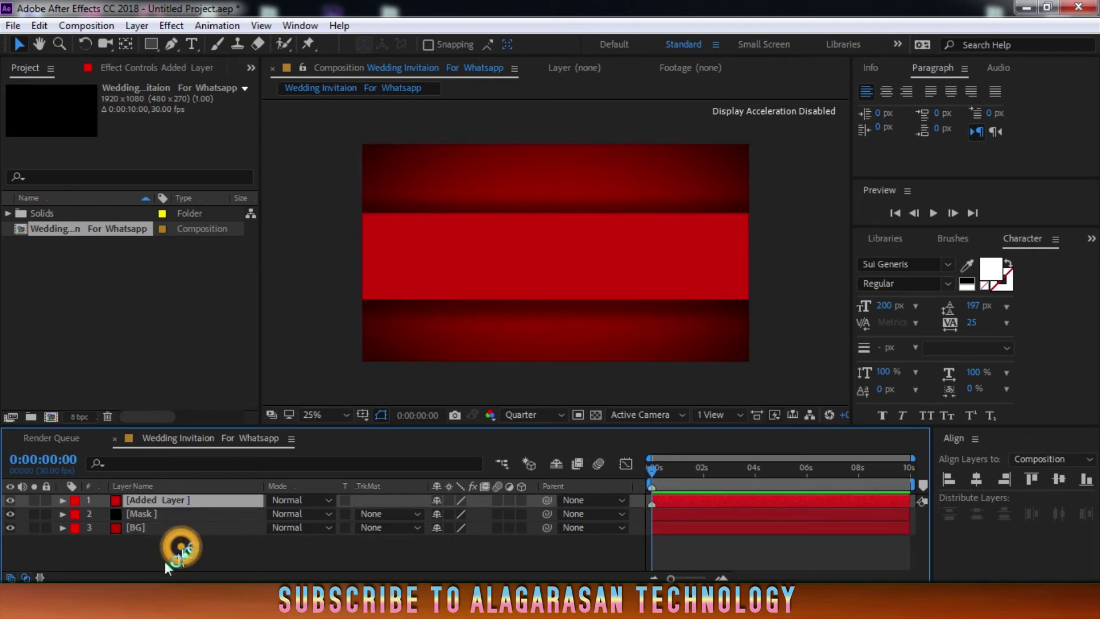
Import Flourishing-Floral-Design.png and place it in the composition directly beneath Added Layer.
key(alt+Tab)
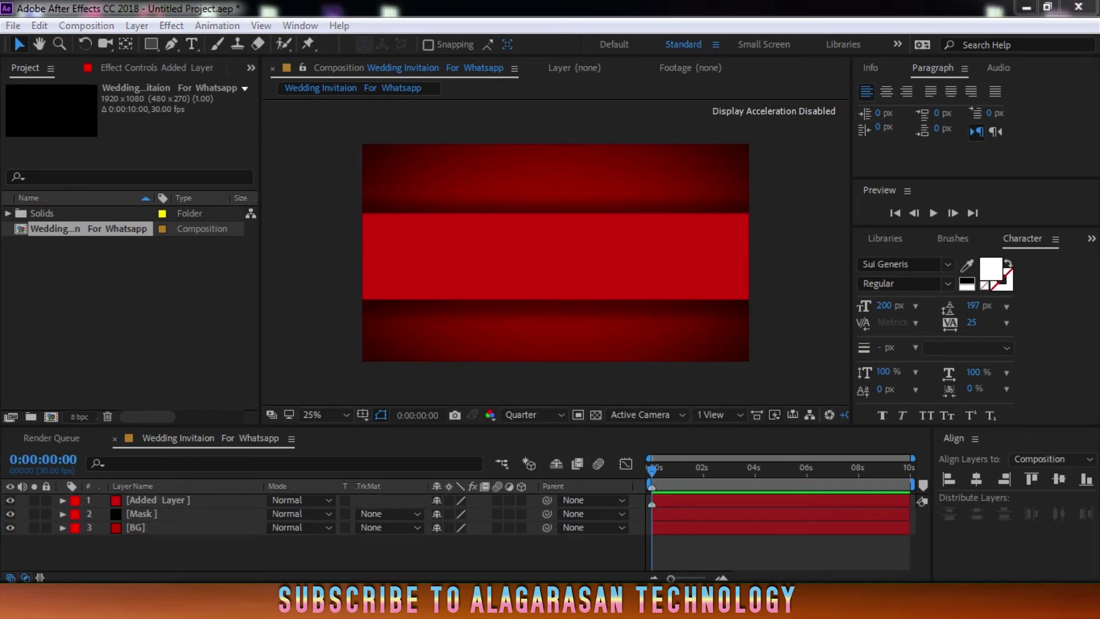
drag(288, 152, 129, 342)
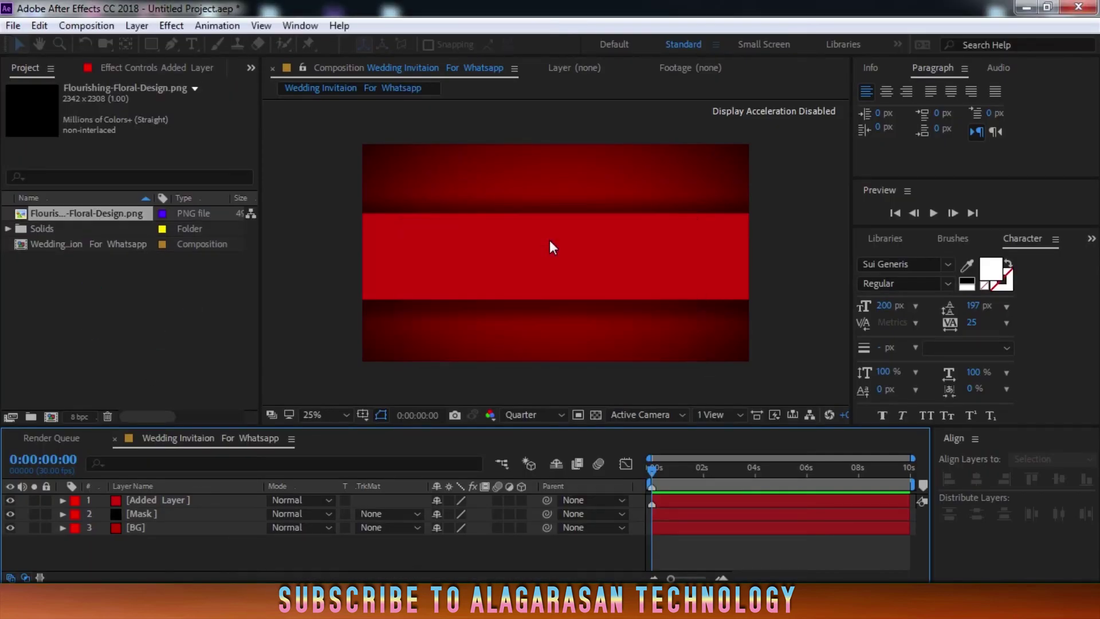
drag(72, 211, 142, 504)
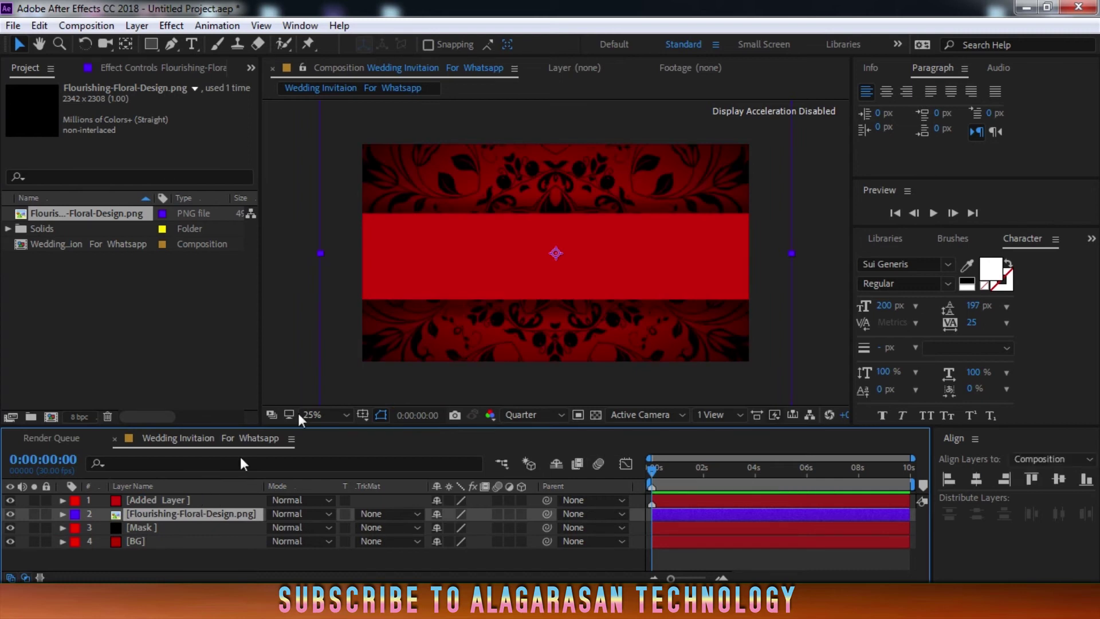
Scale the floral design layer down uniformly to 45%.
key(s)
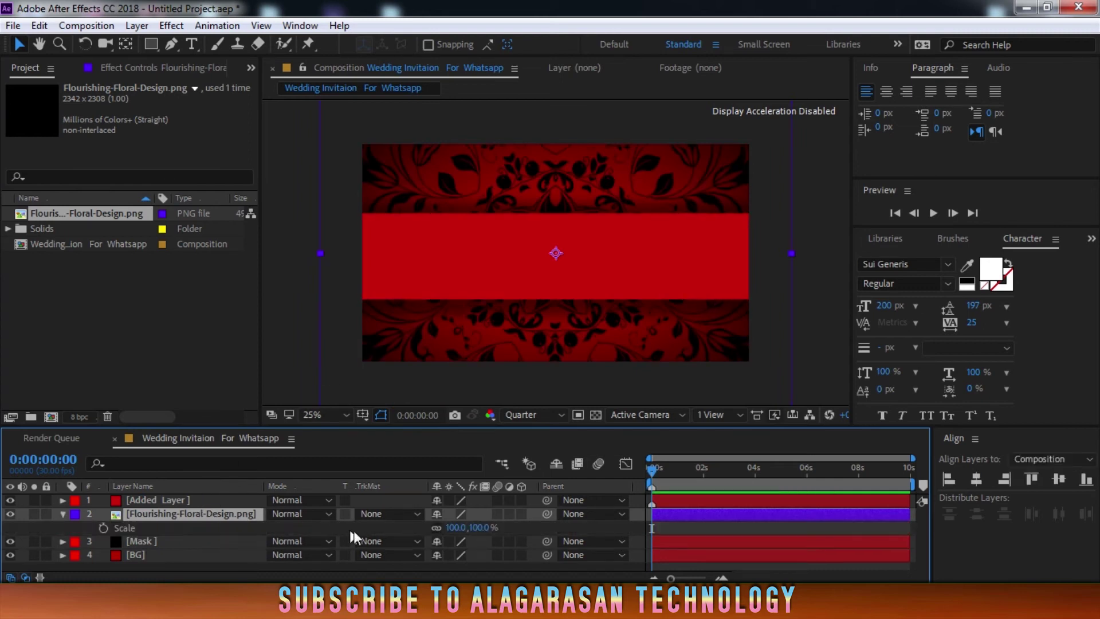
drag(453, 528, 417, 535)
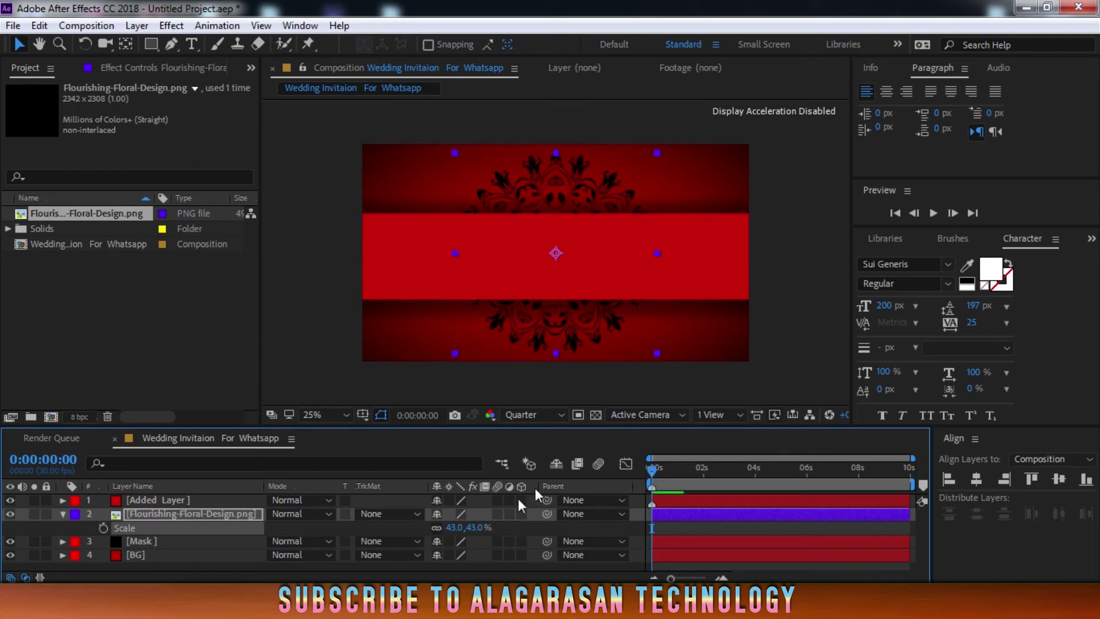
click(452, 528)
text(45)
key(Return)
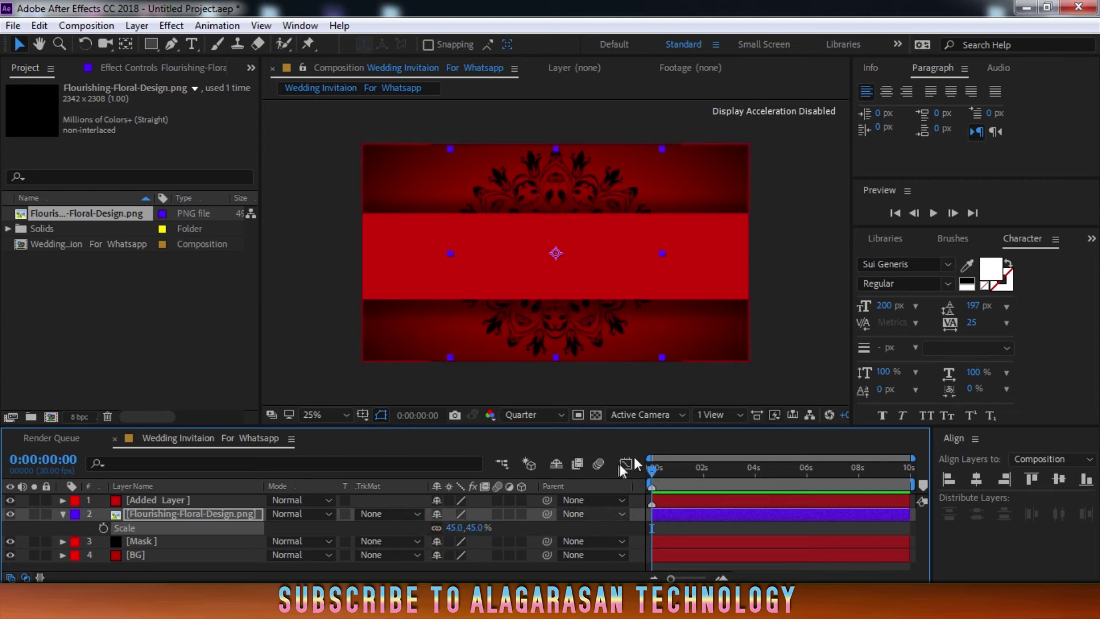
Make the floral design layer 3D and set an Orientation keyframe at the start of the composition.
click(521, 516)
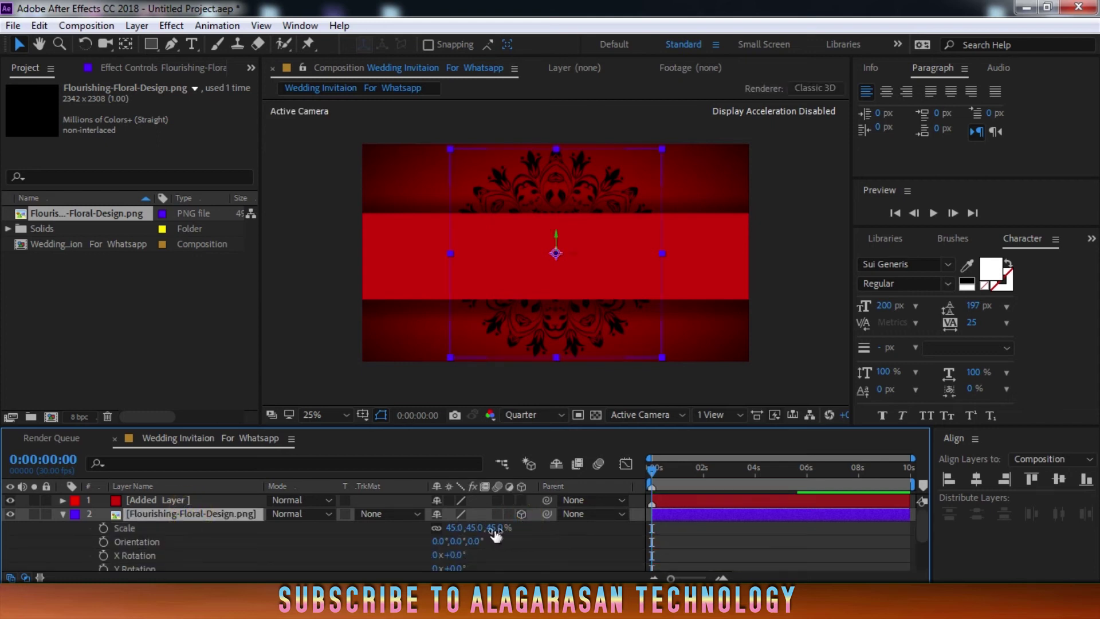
click(103, 541)
End the work area at 0:00:05:07 and trim the composition to it.
drag(652, 470, 789, 492)
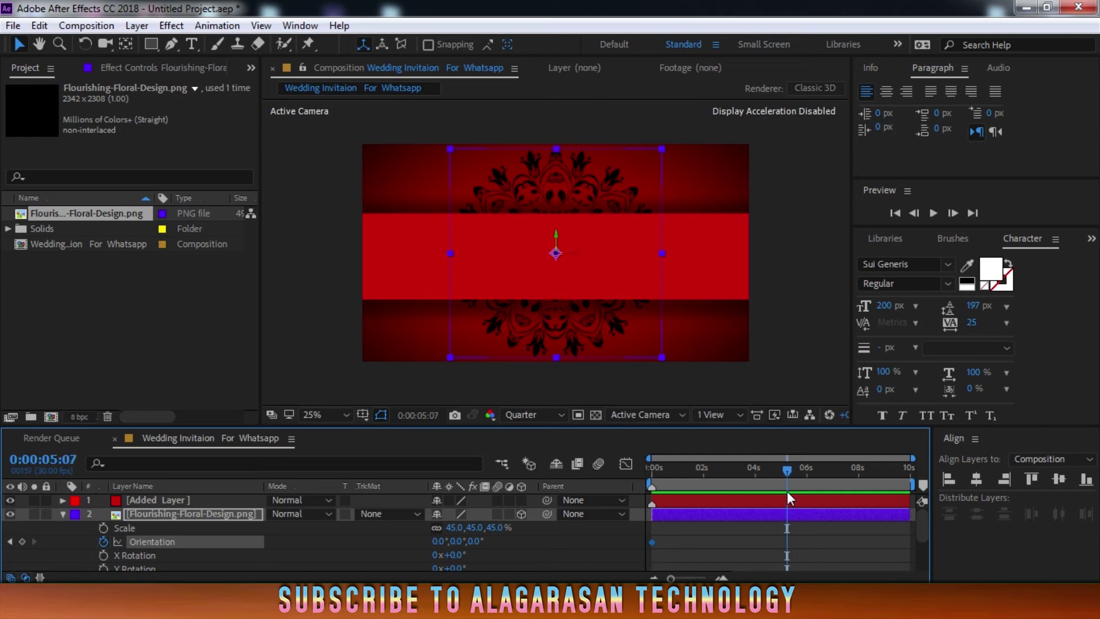
right_click(759, 478)
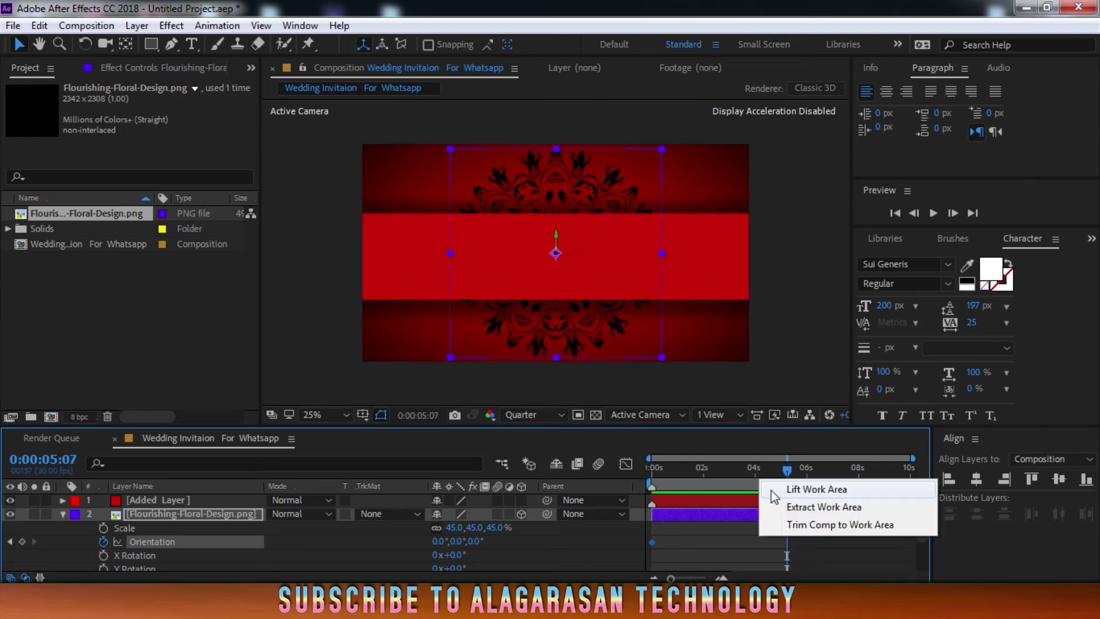
click(790, 526)
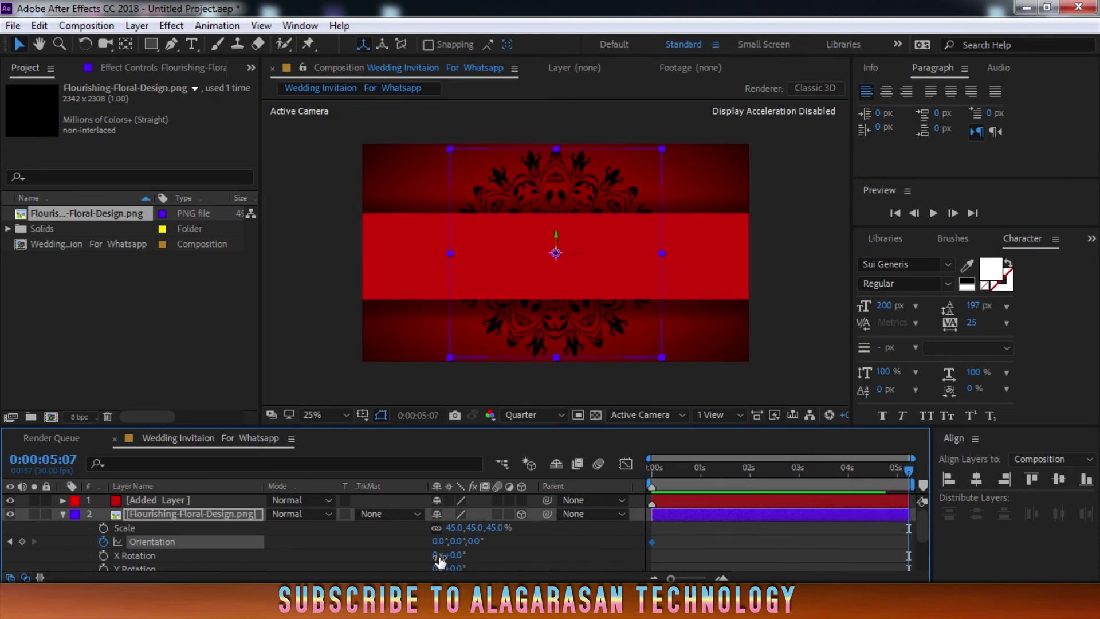
Set the floral design layer's scale to 40% on all axes.
click(496, 527)
text(120)
key(BackSpace)
key(BackSpace)
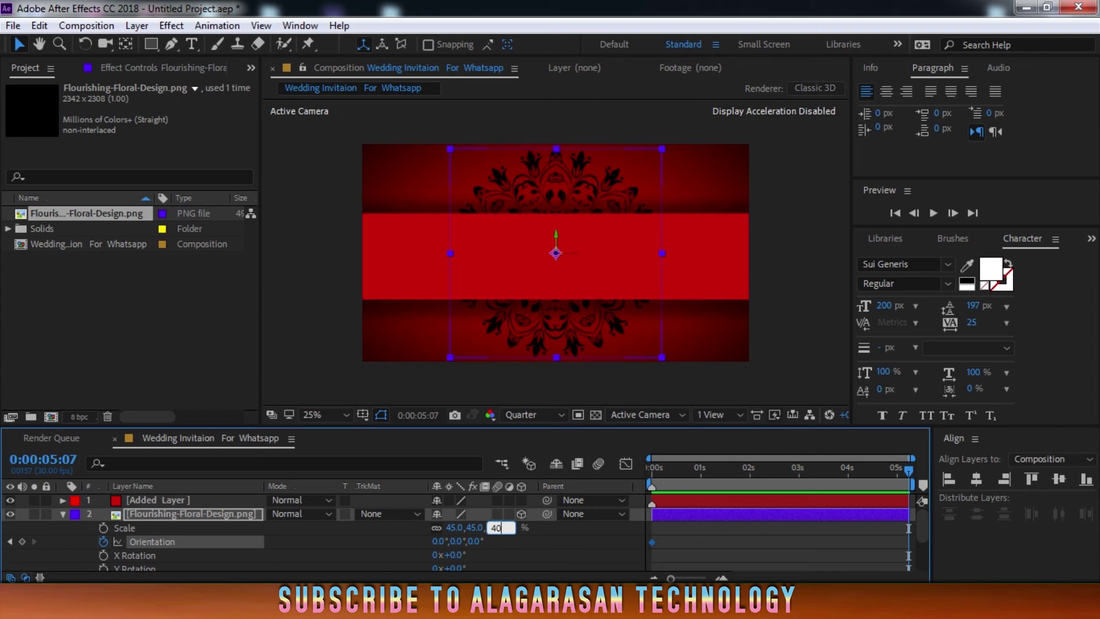
text(40)
key(Return)
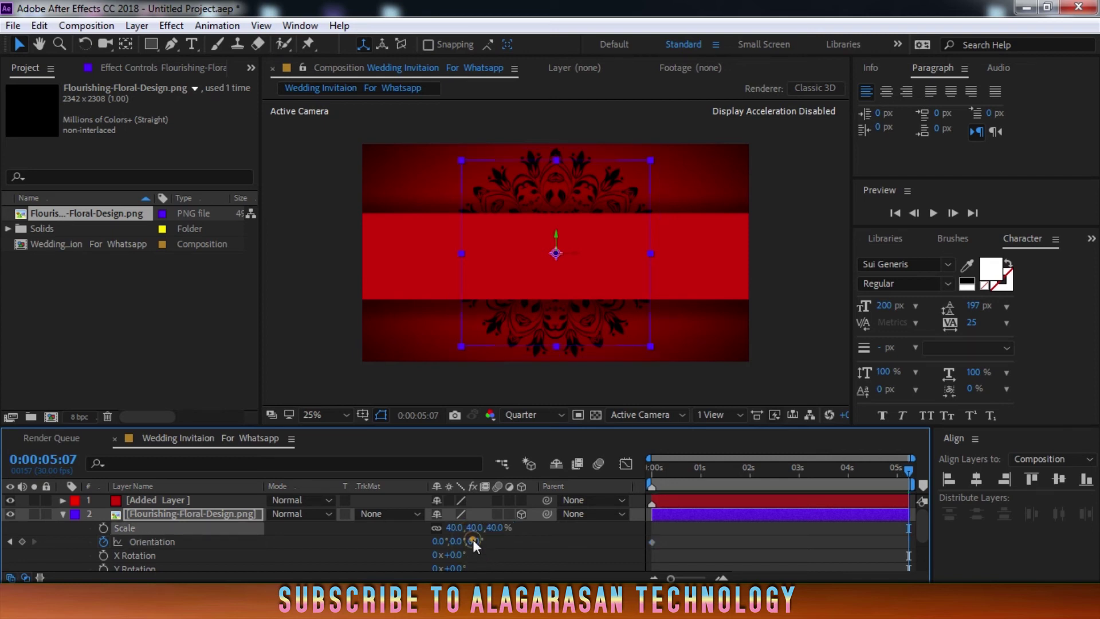
Set the floral design's Z orientation to 120° at 0:00:05:07 as the end keyframe.
click(474, 541)
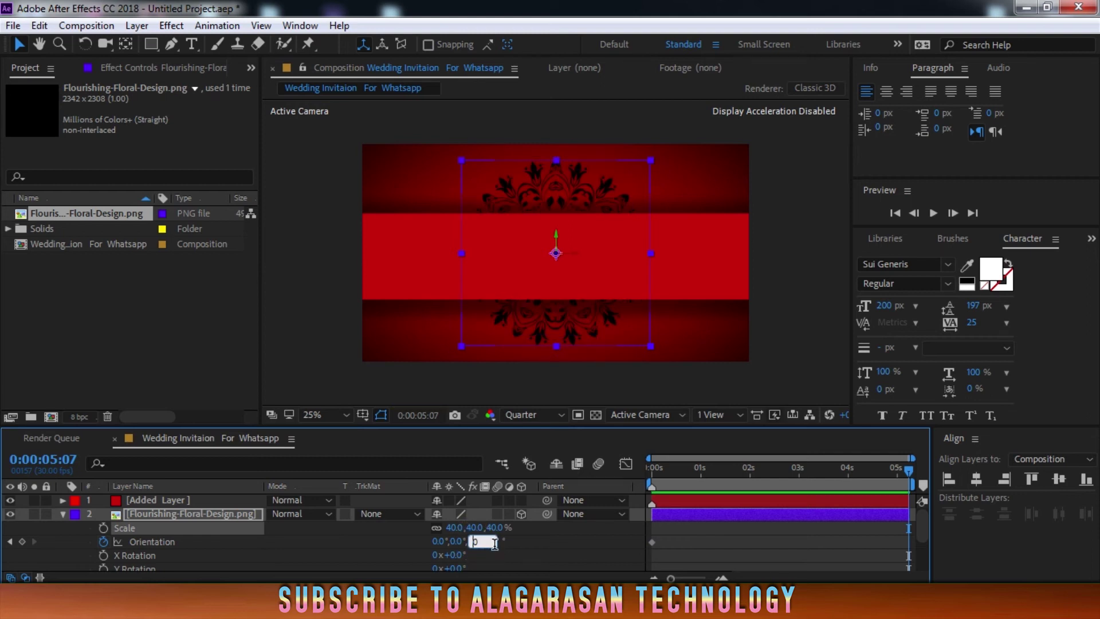
text(120)
key(Return)
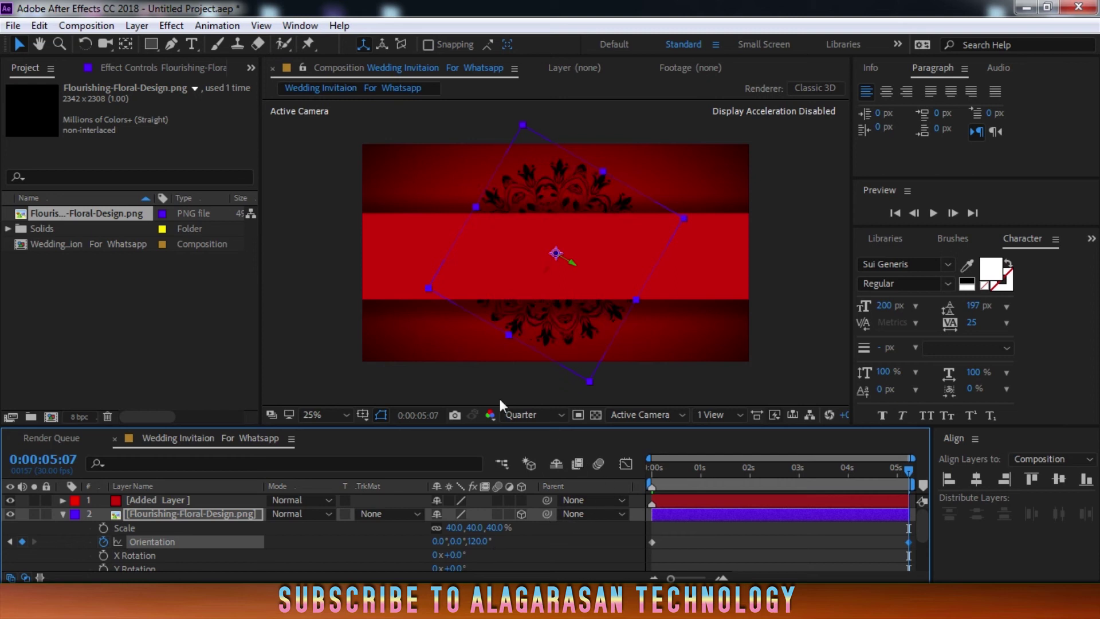
Preview the floral design's rotation from the start with the path display toggled, and collapse the layer's properties.
drag(692, 471, 580, 479)
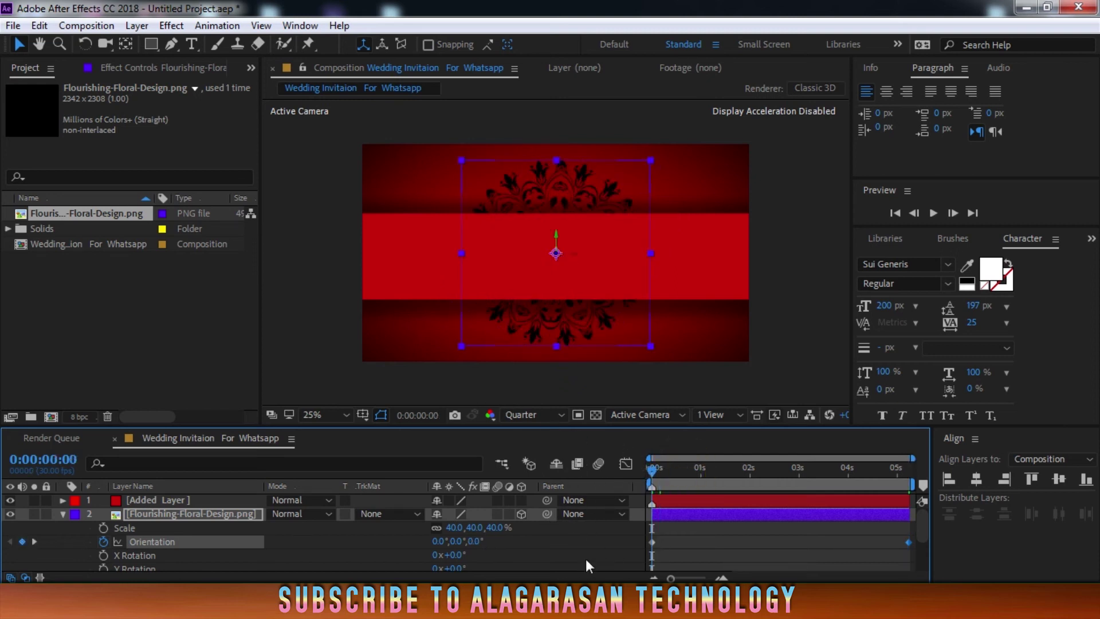
click(381, 414)
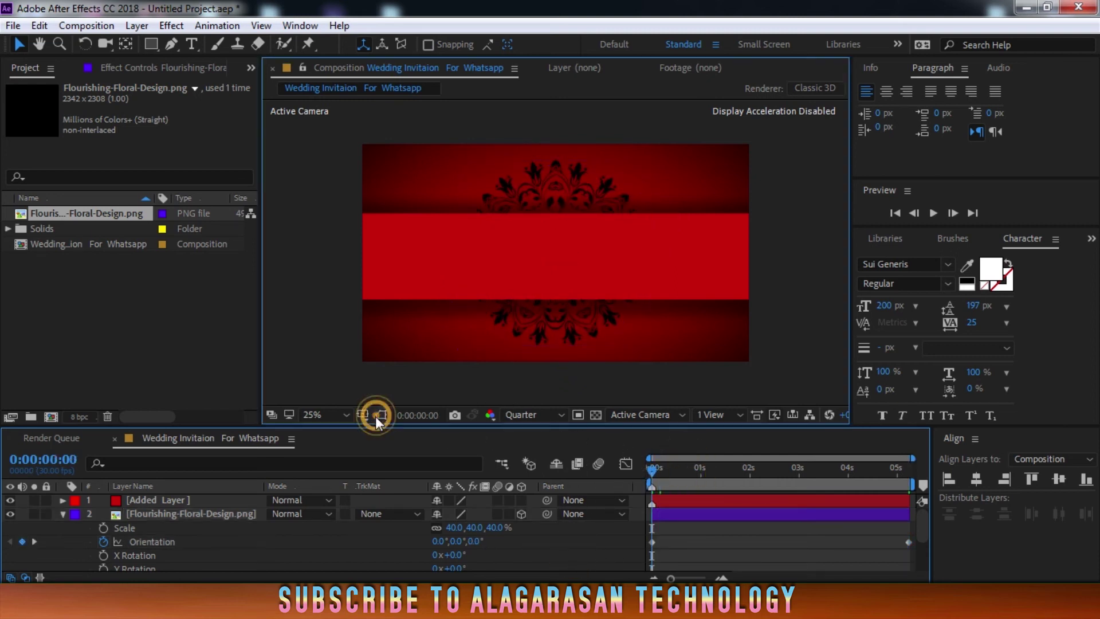
click(590, 521)
key(space)
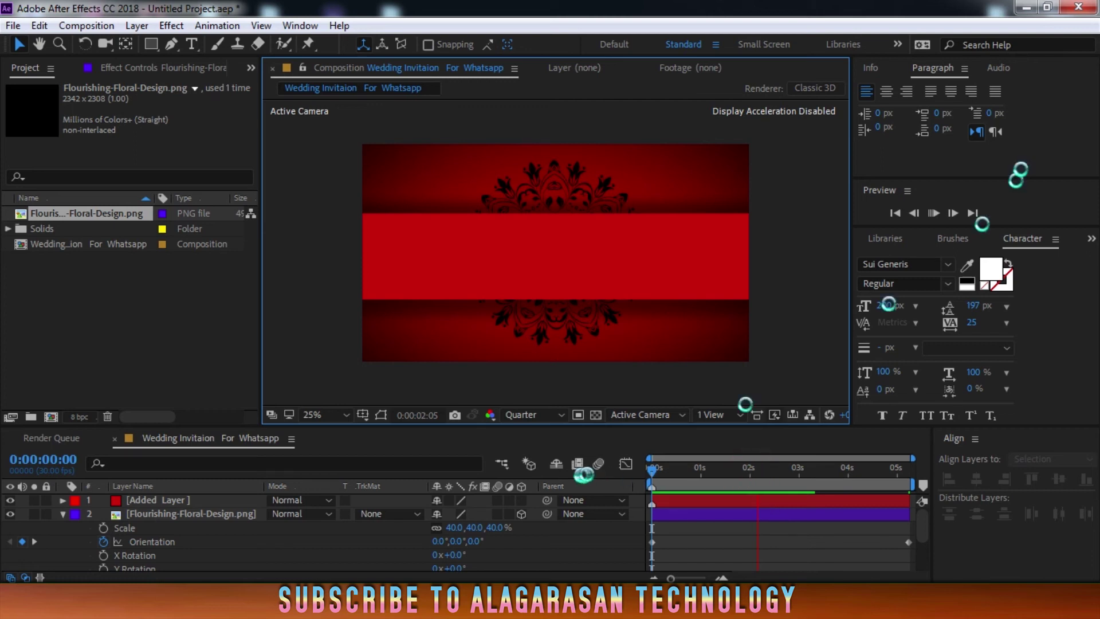
drag(659, 470, 629, 478)
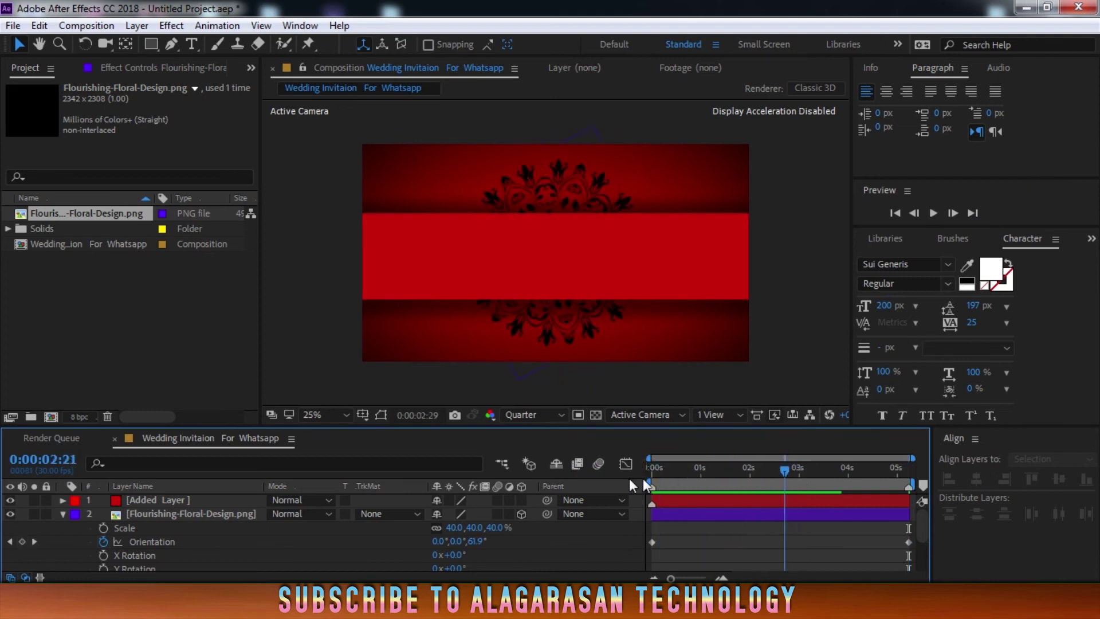
click(59, 515)
click(152, 500)
click(154, 513)
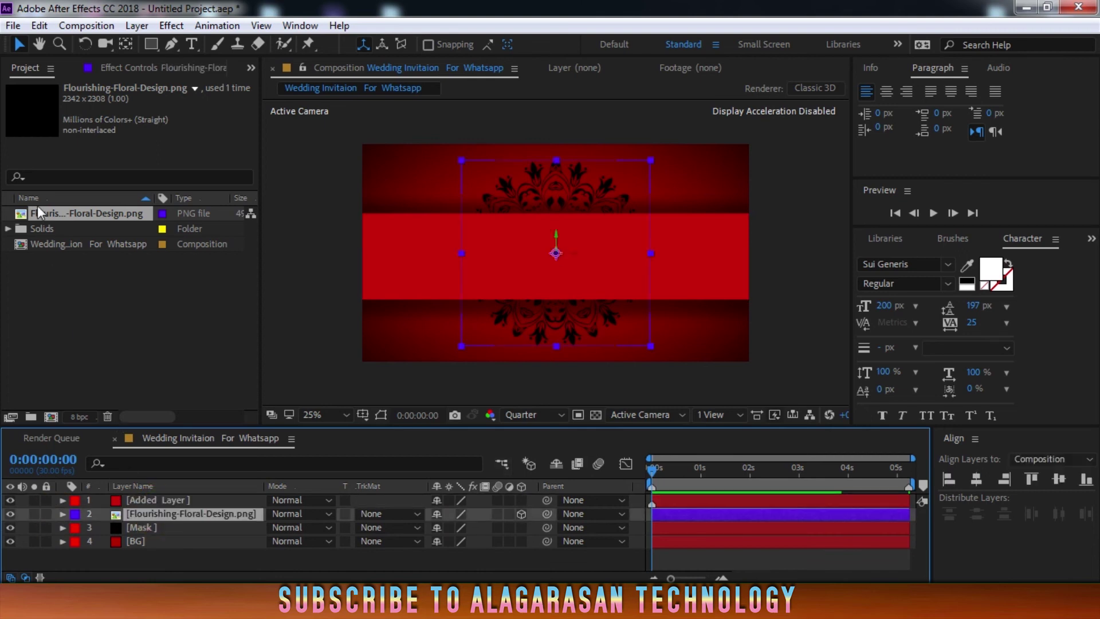
Add a second copy of Flourishing-Floral-Design.png above Added Layer and scale it to 14%.
click(61, 229)
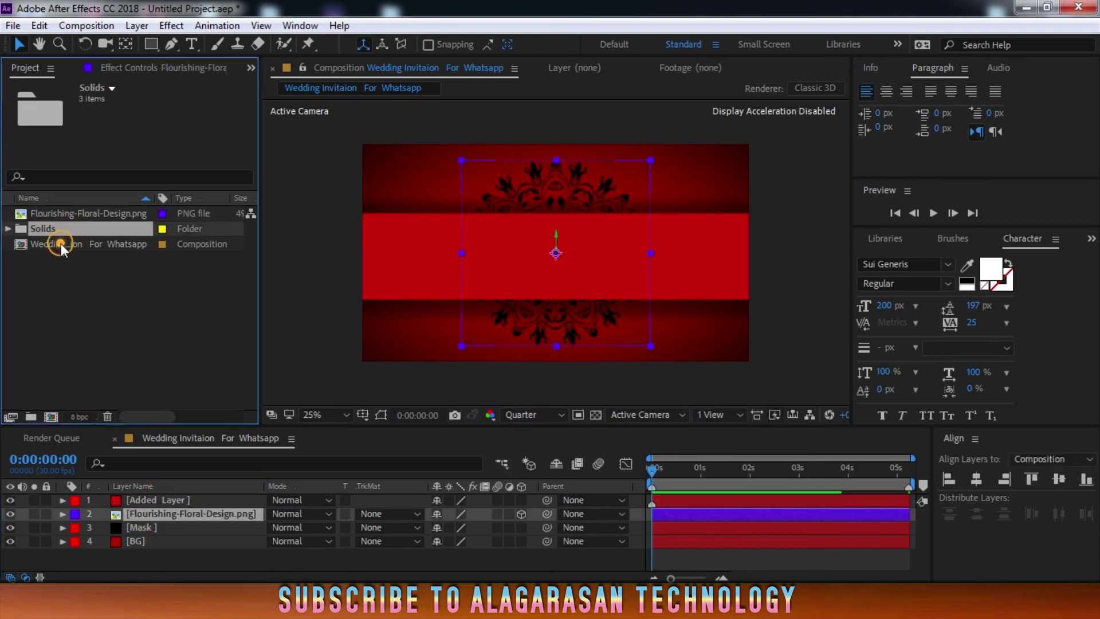
click(54, 215)
drag(54, 215, 153, 496)
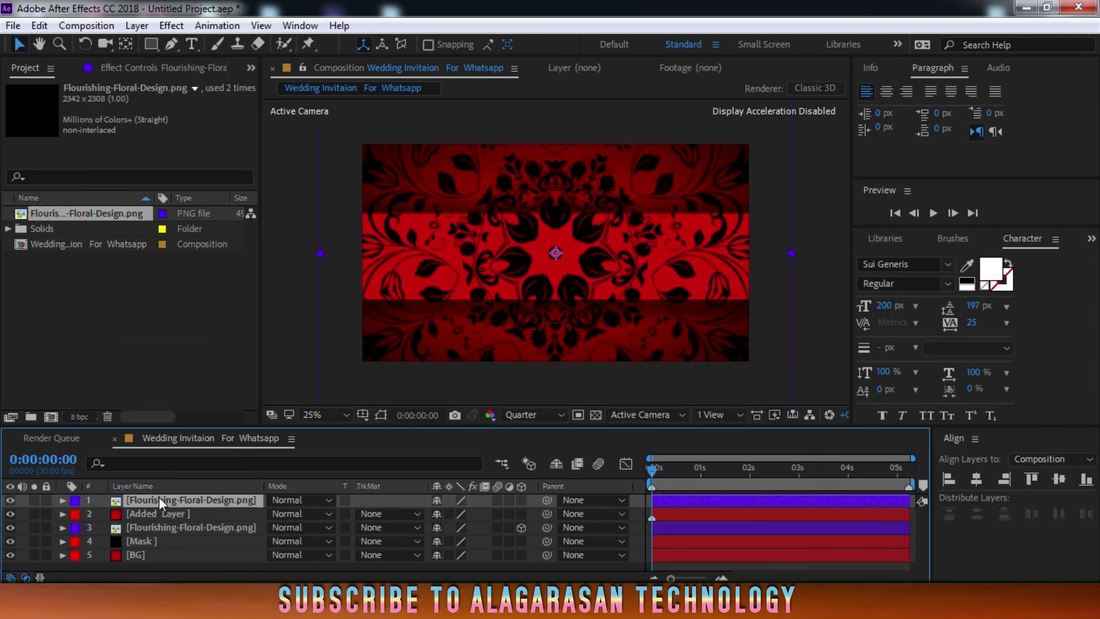
key(s)
click(449, 514)
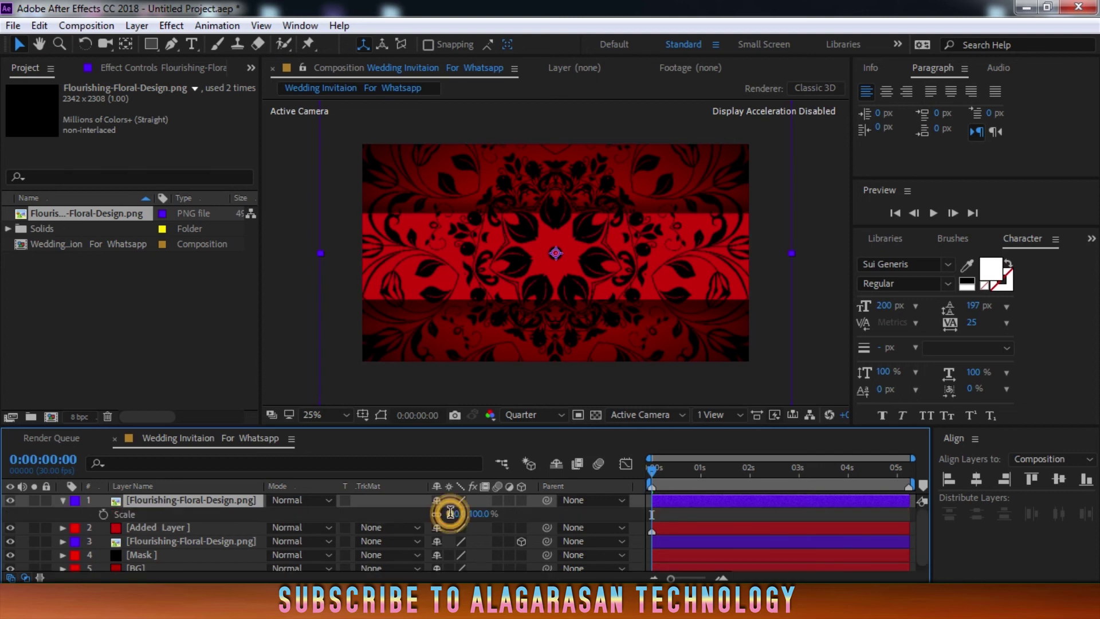
text(14)
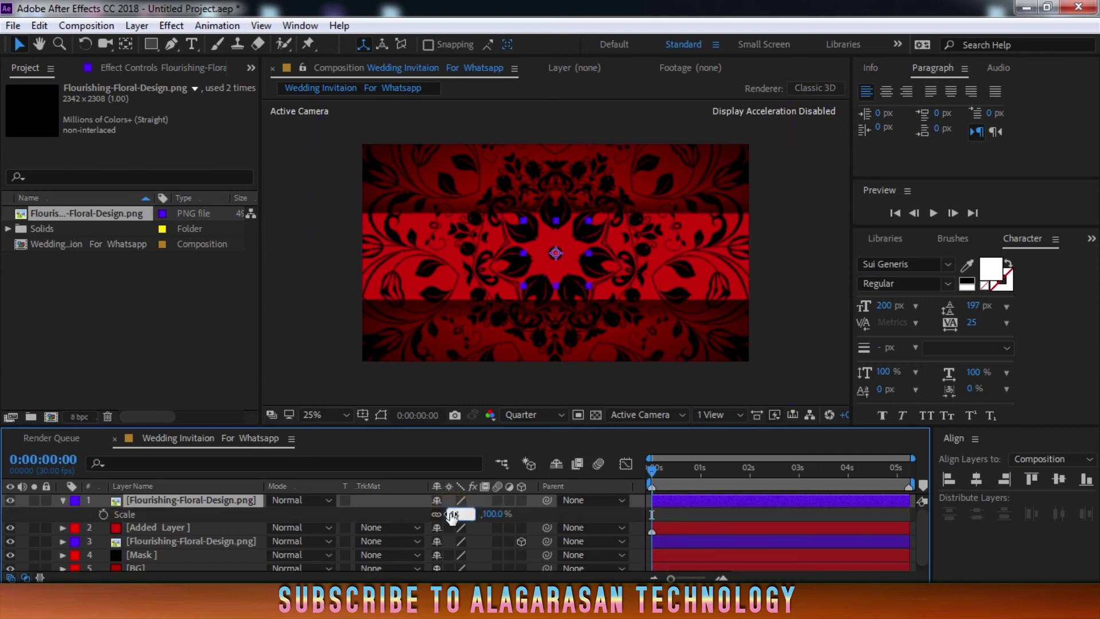
key(Return)
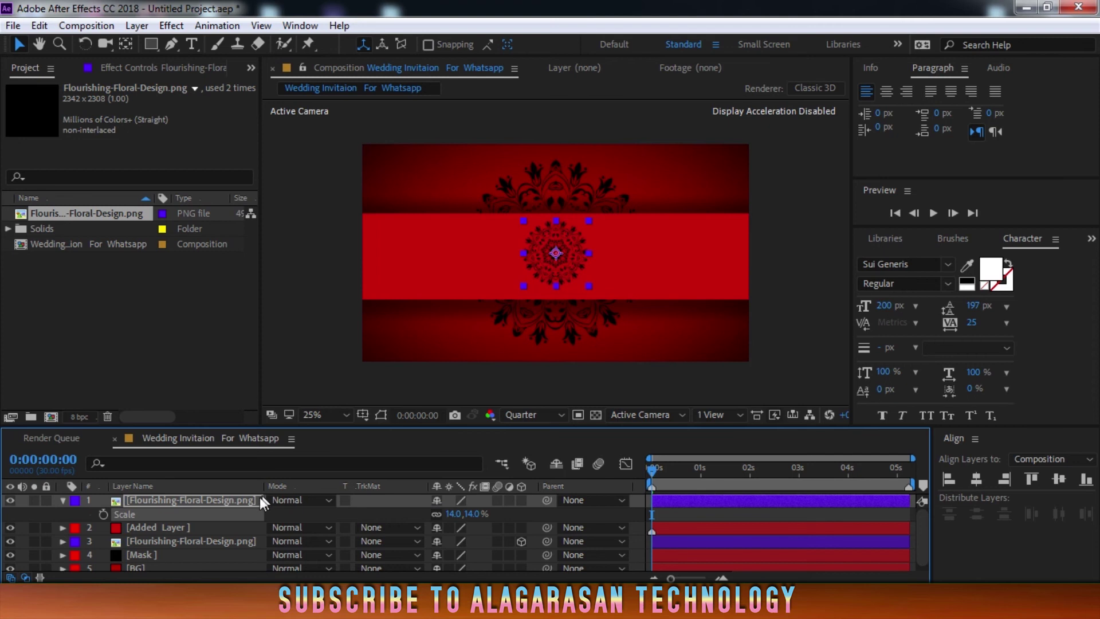
Set the small floral layer's X position to 0 so it sits on the frame's left edge.
click(240, 502)
key(p)
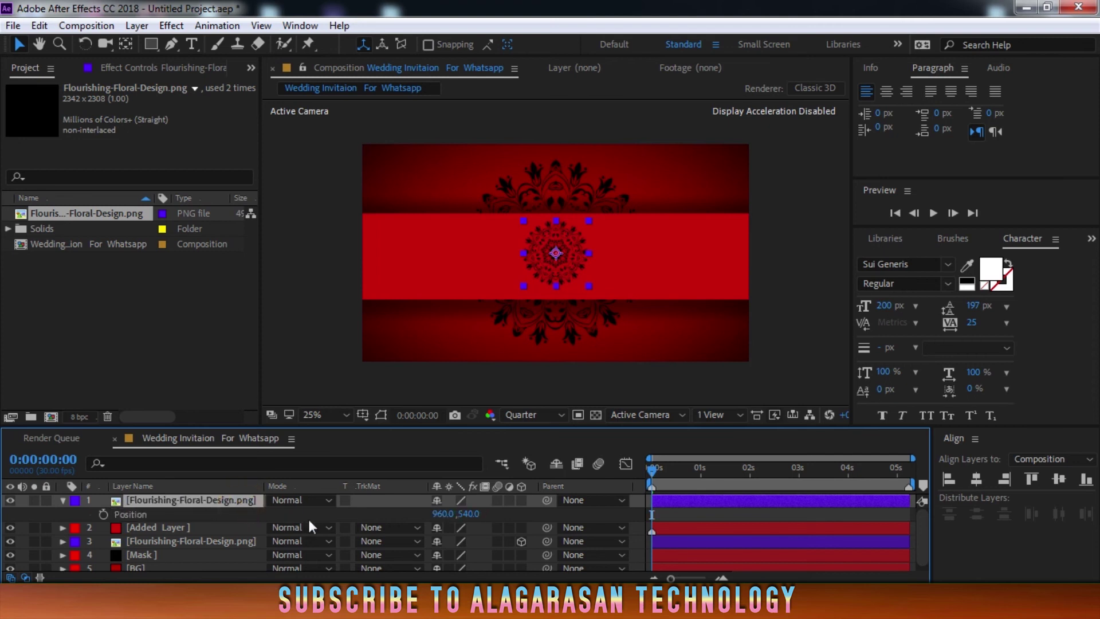
click(440, 513)
text(0)
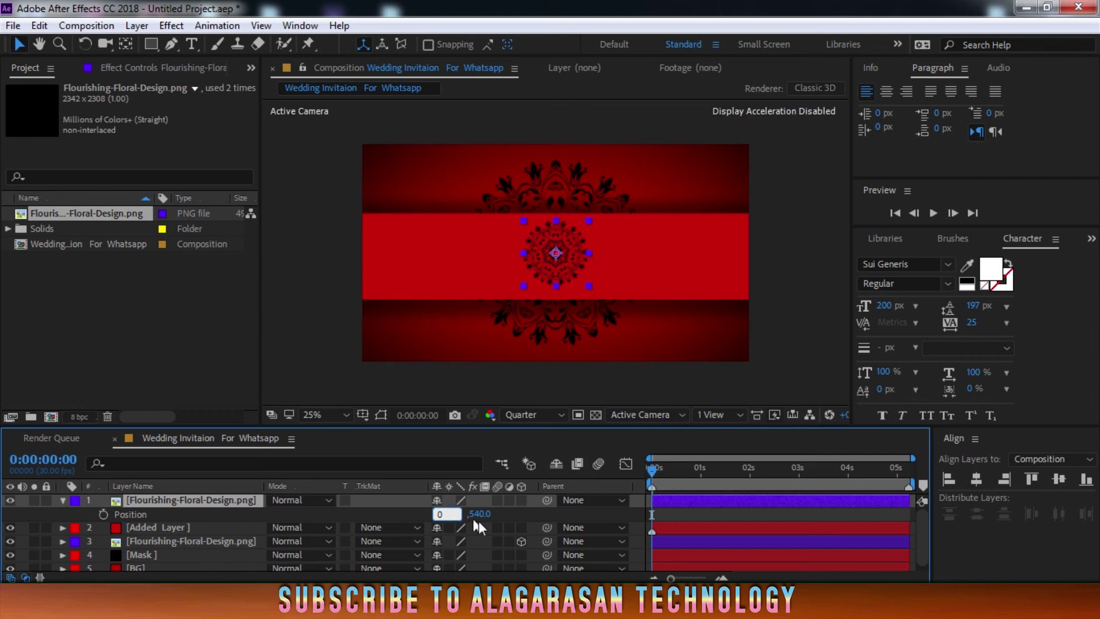
click(524, 513)
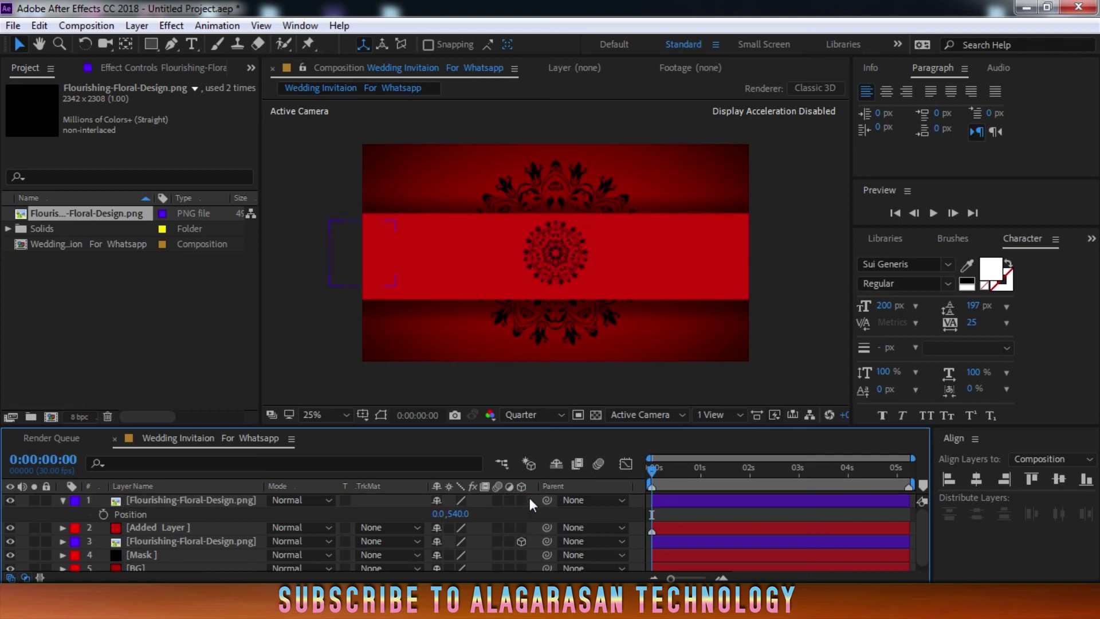
Keyframe the small floral layer's rotation from 0° at the start to 120° at 0:00:05:07.
click(226, 502)
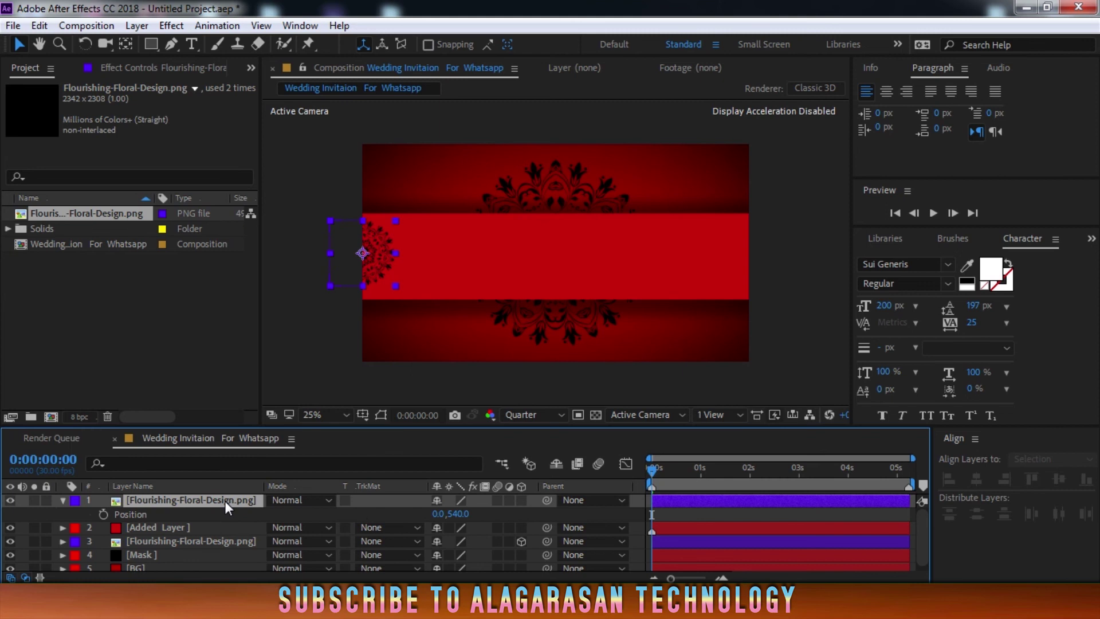
key(r)
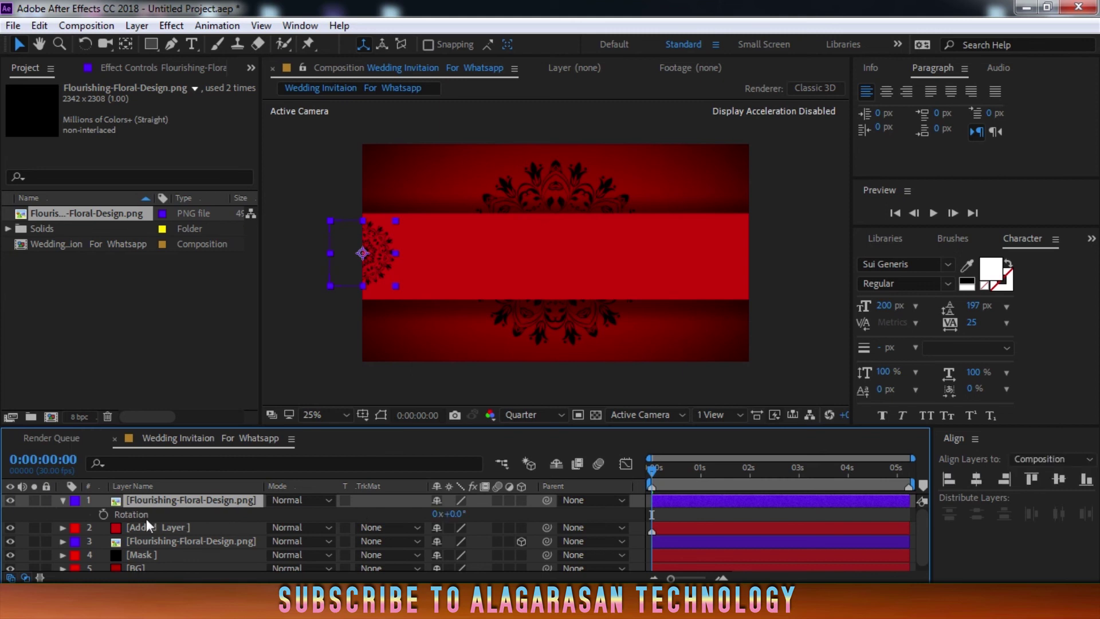
click(104, 514)
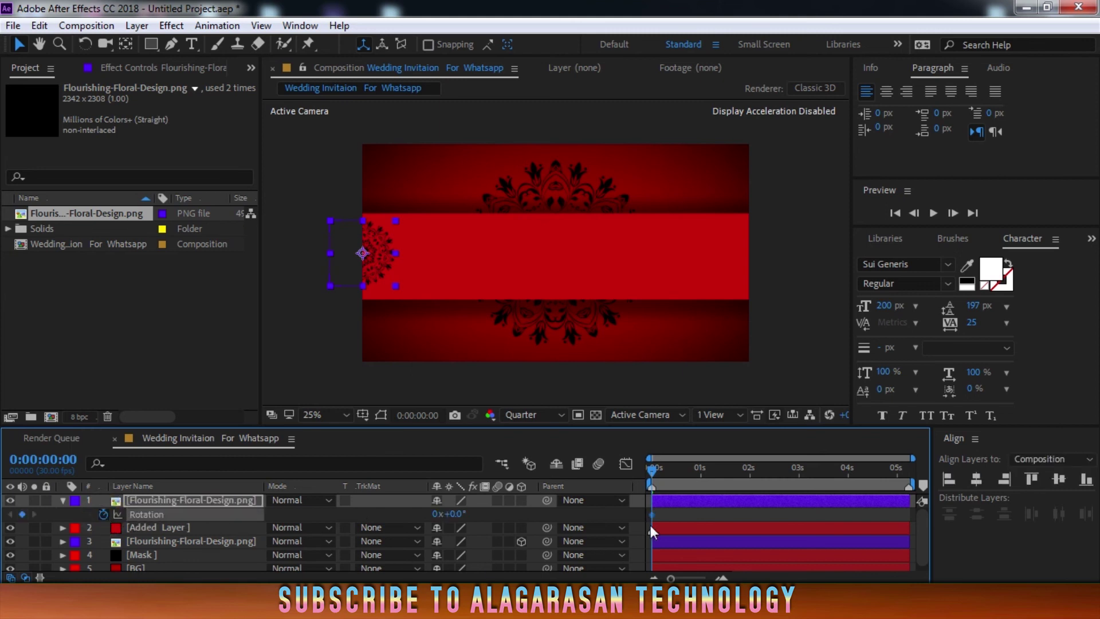
drag(889, 473, 948, 471)
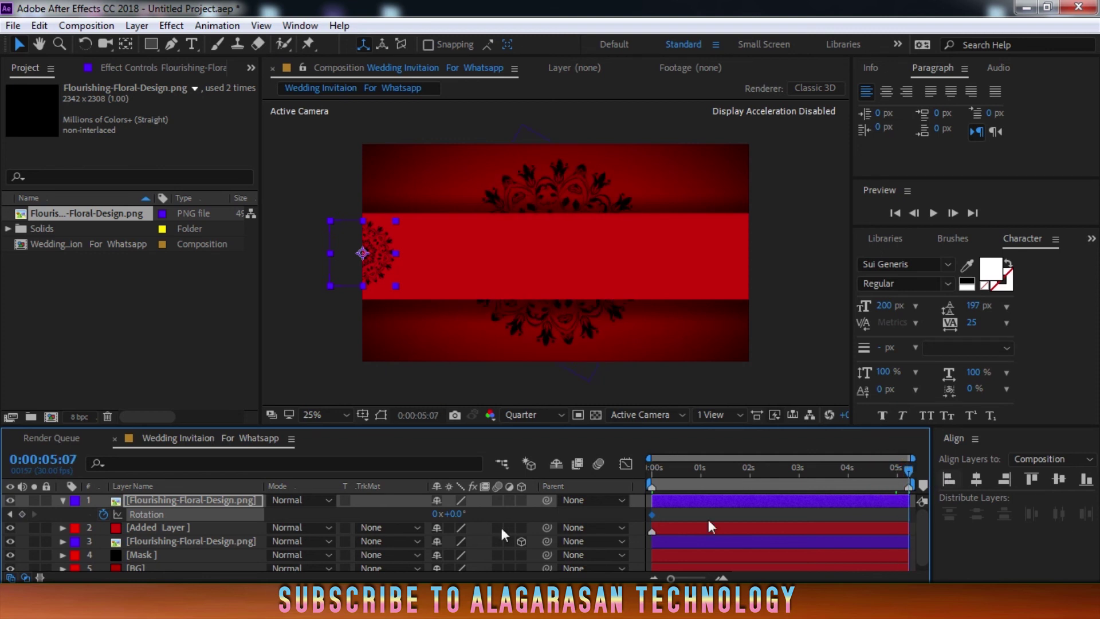
click(456, 513)
text(120)
key(Return)
Duplicate the small floral layer and set the copy's first rotation keyframe at 0:00:00:00 to 240°.
click(200, 501)
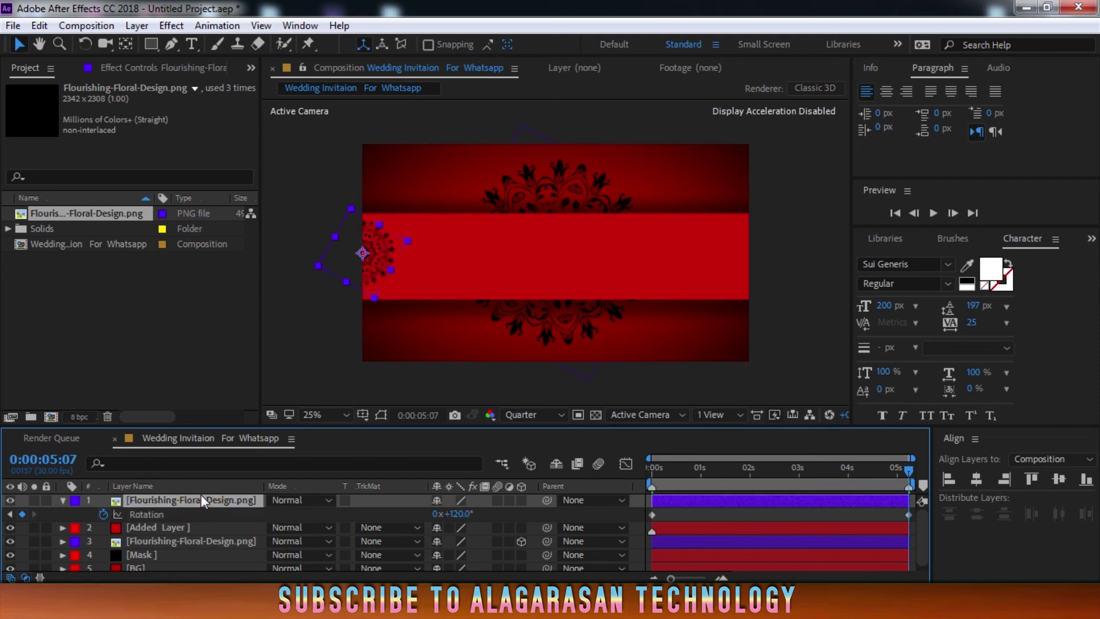
key(ctrl+d)
key(u)
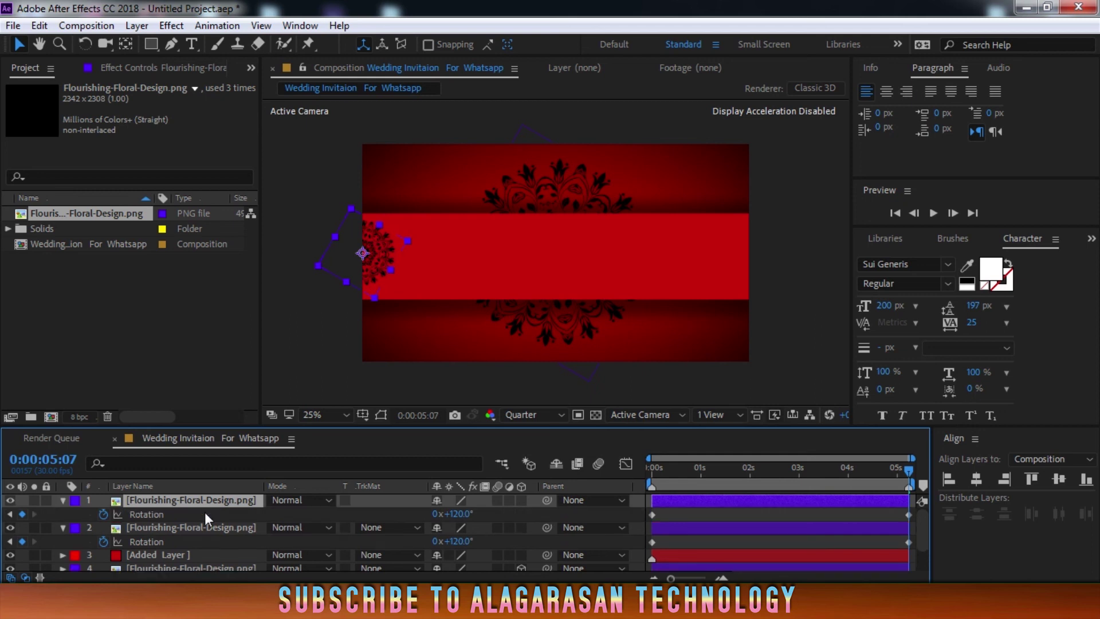
click(652, 475)
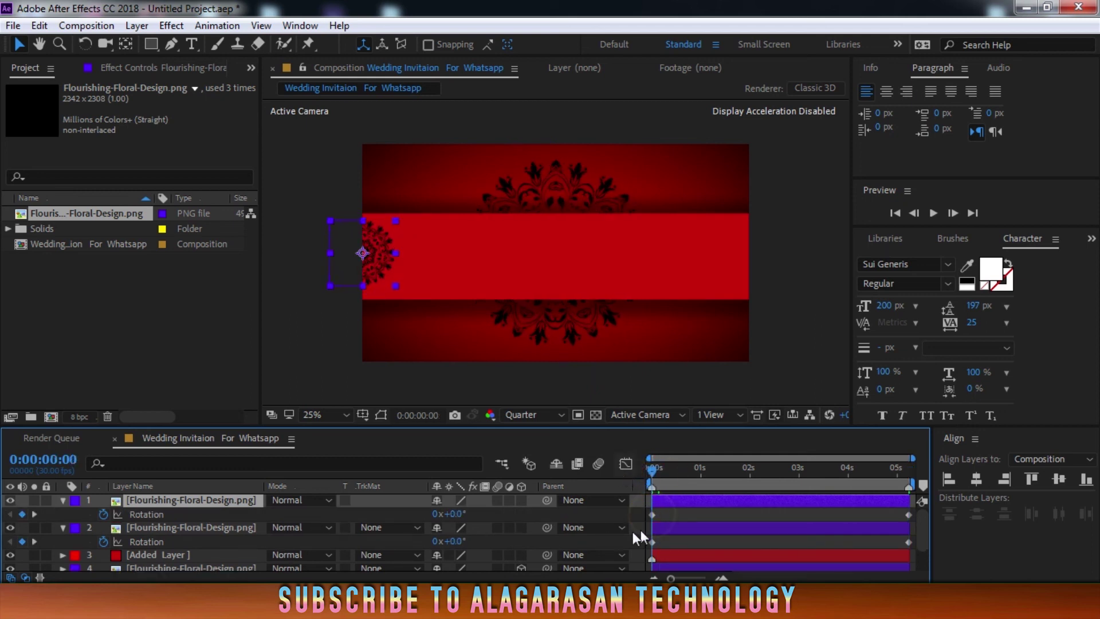
click(652, 515)
click(453, 514)
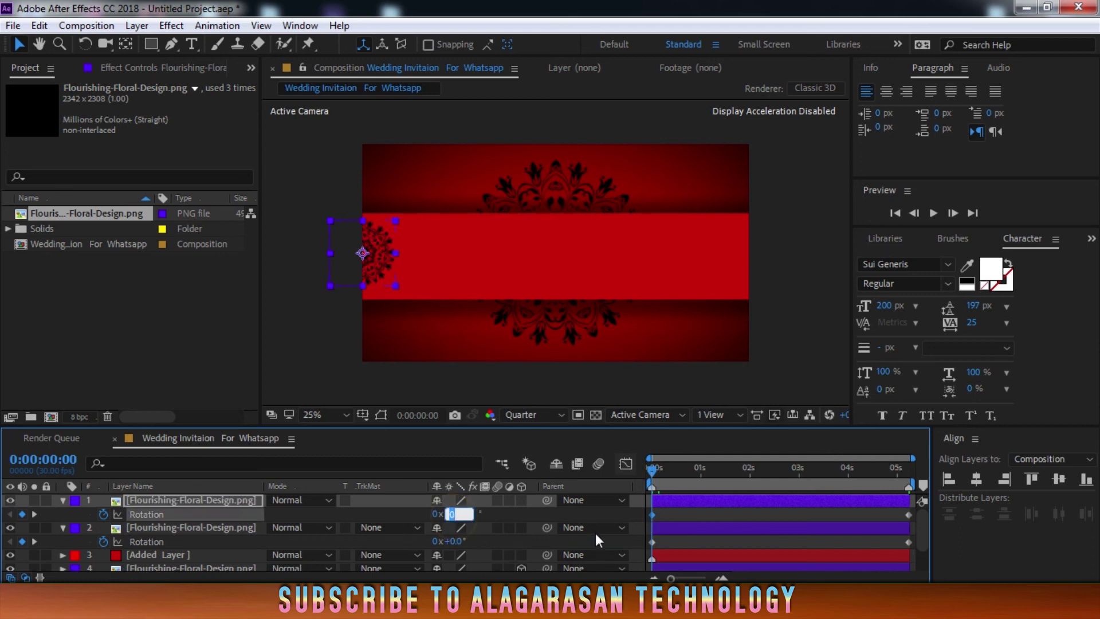
text(240)
key(Return)
Set the duplicated floral layer's X position to 1920 so it sits on the frame's right edge.
click(251, 500)
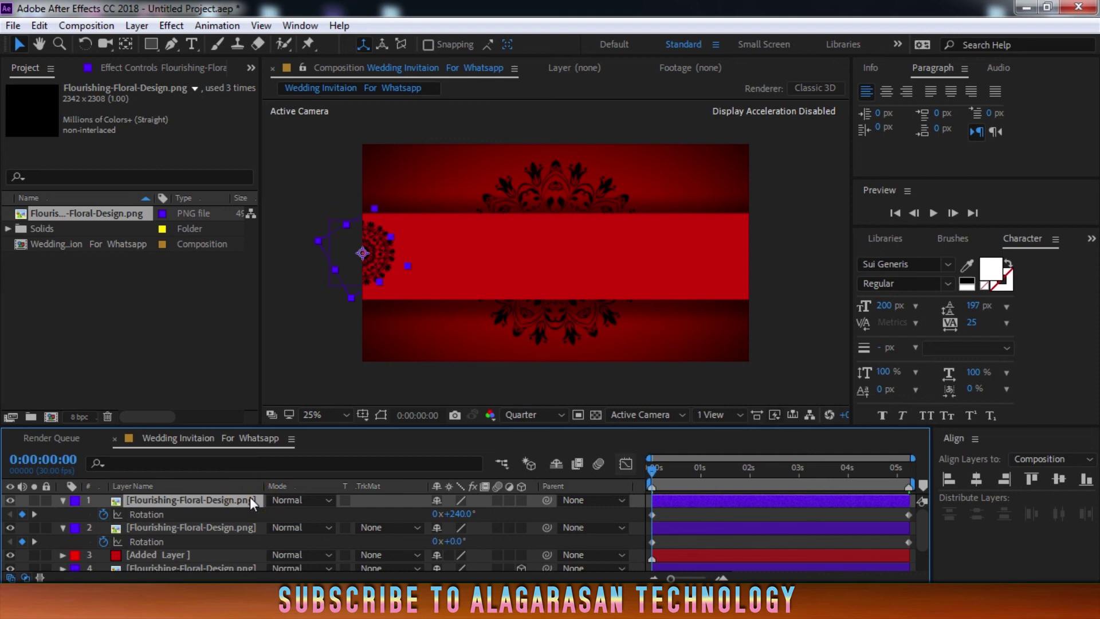
key(p)
click(439, 513)
text(1920)
key(Return)
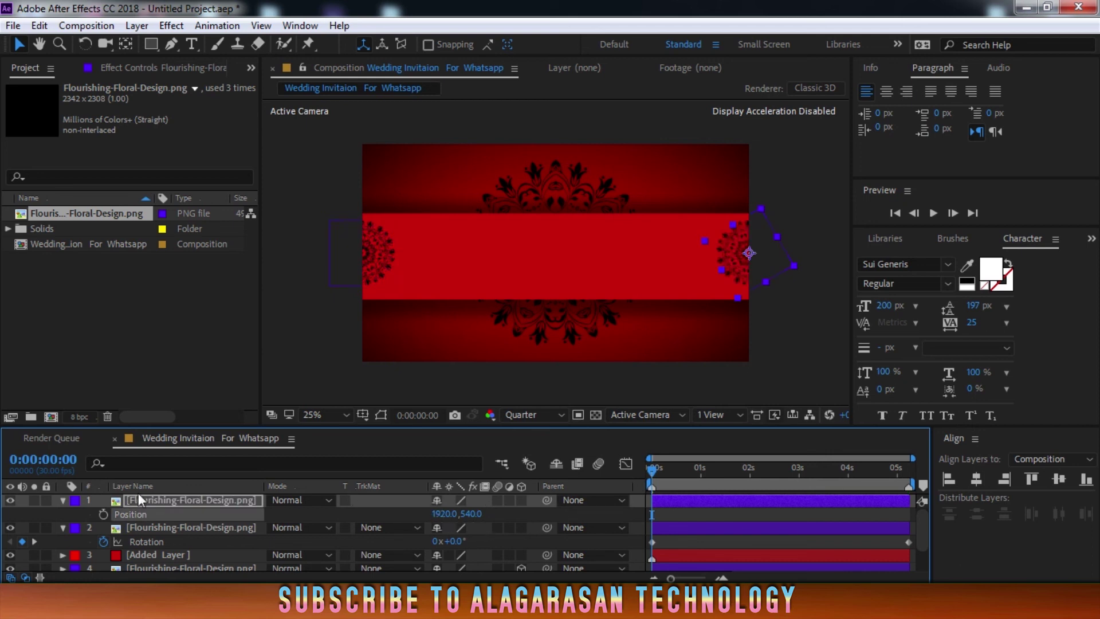
Apply a Tint effect to both small floral layers and map black to white (FFFFFF).
ctrl+click(163, 528)
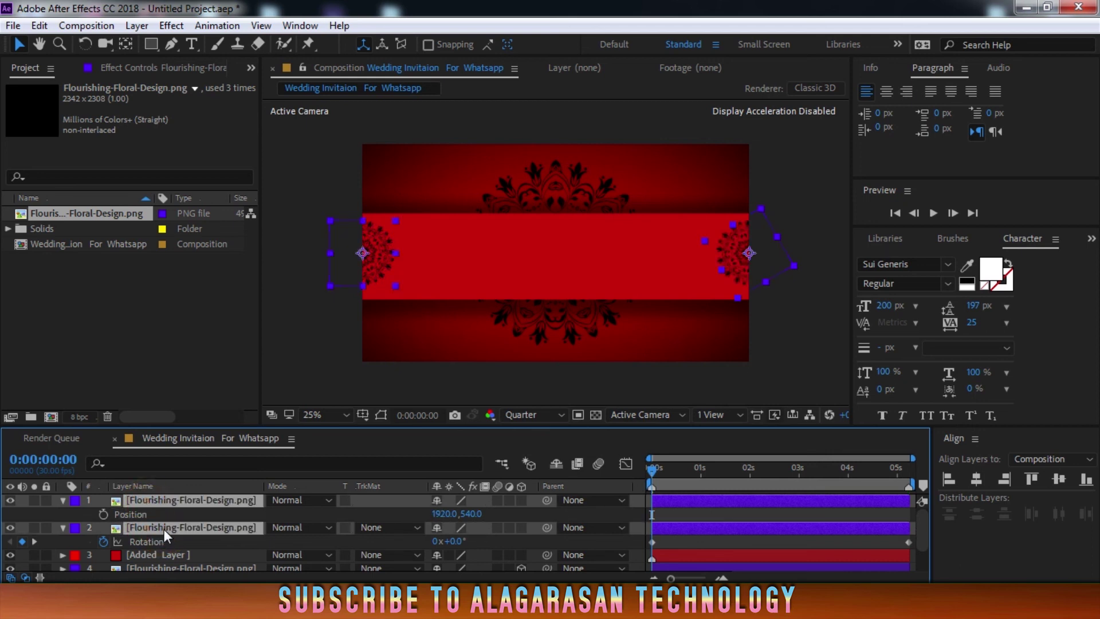
click(160, 64)
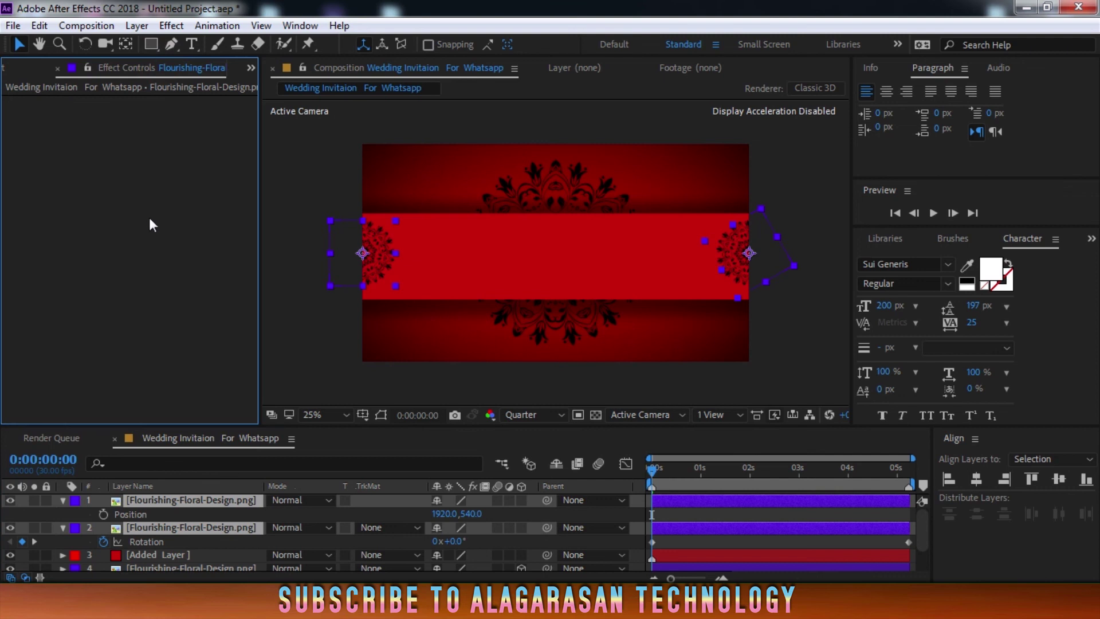
right_click(117, 153)
mouse_move(216, 169)
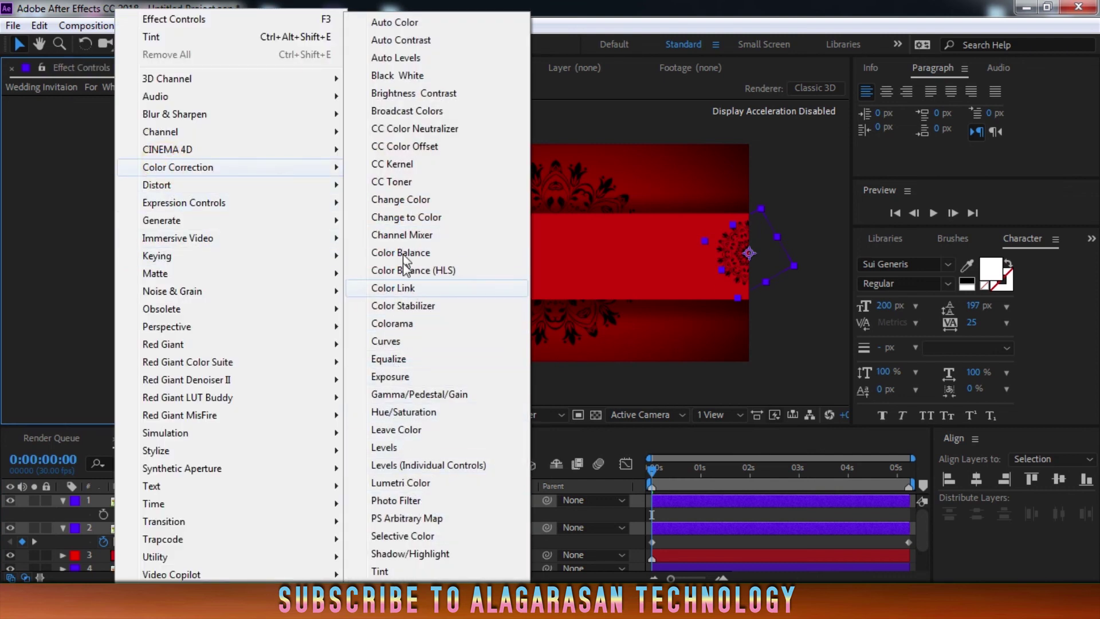
click(376, 571)
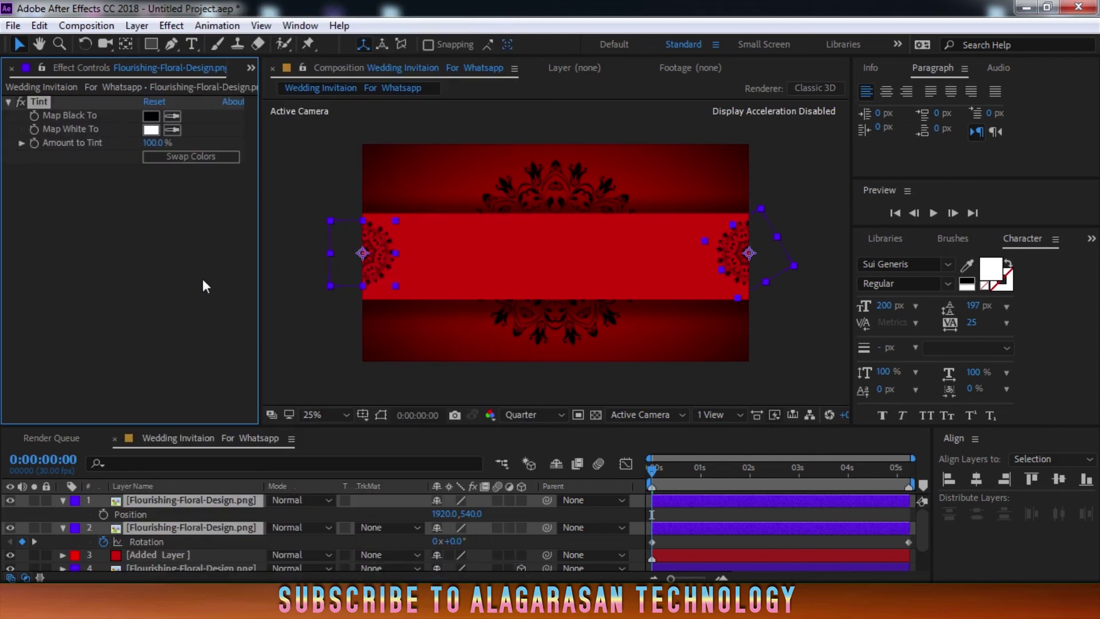
click(151, 116)
drag(123, 106, 115, 103)
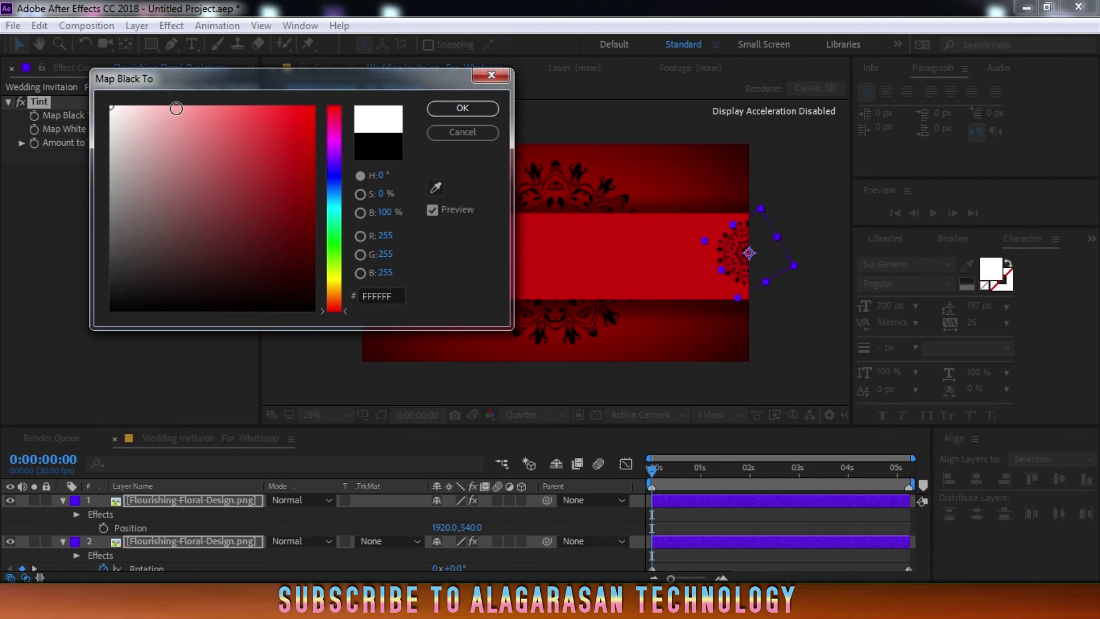
click(463, 108)
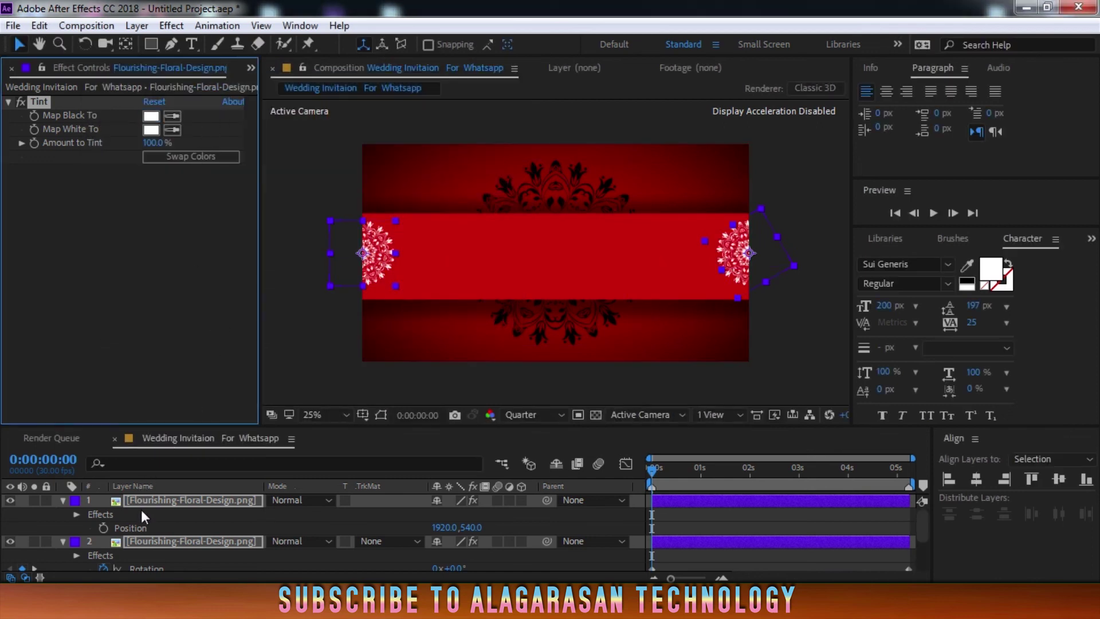
Set the opacity of both small floral layers to 60% and preview the animation from the start.
key(t)
click(438, 514)
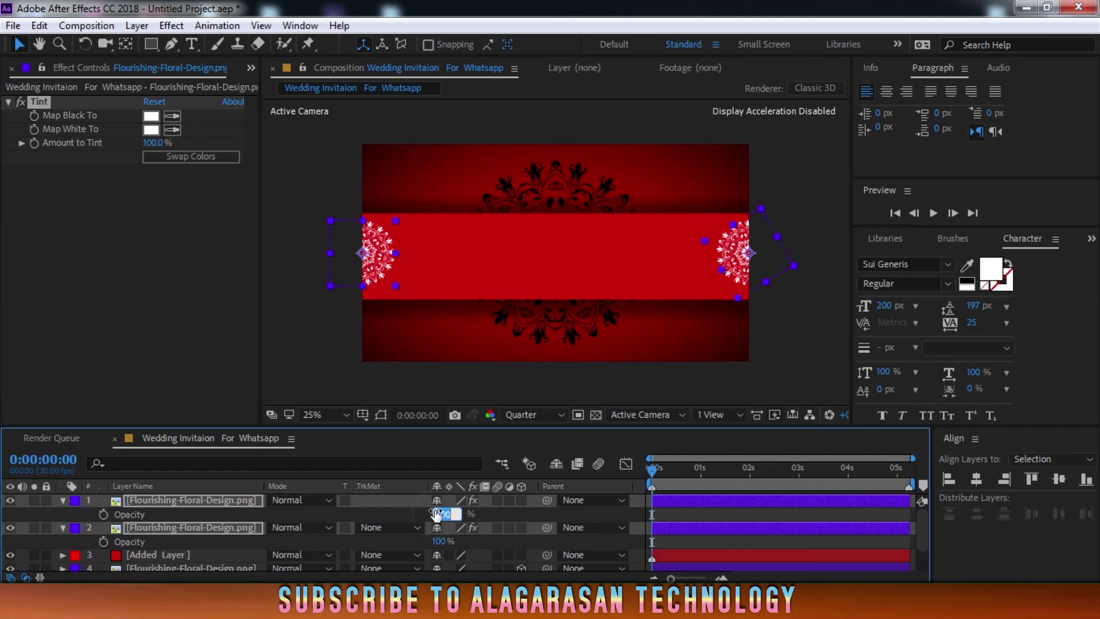
text(60)
key(Return)
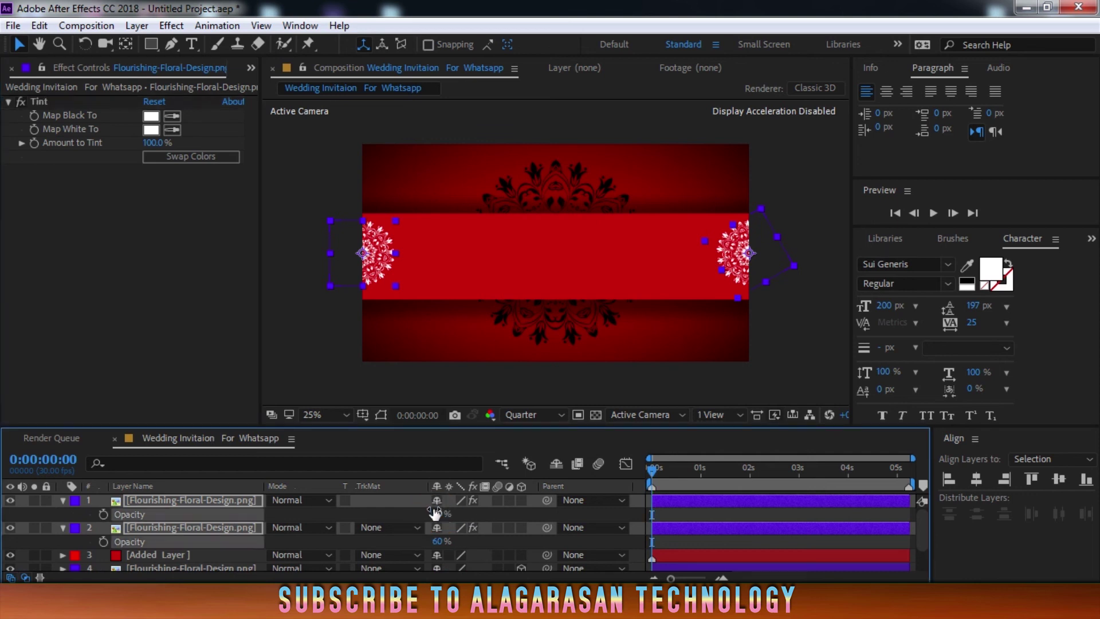
click(675, 483)
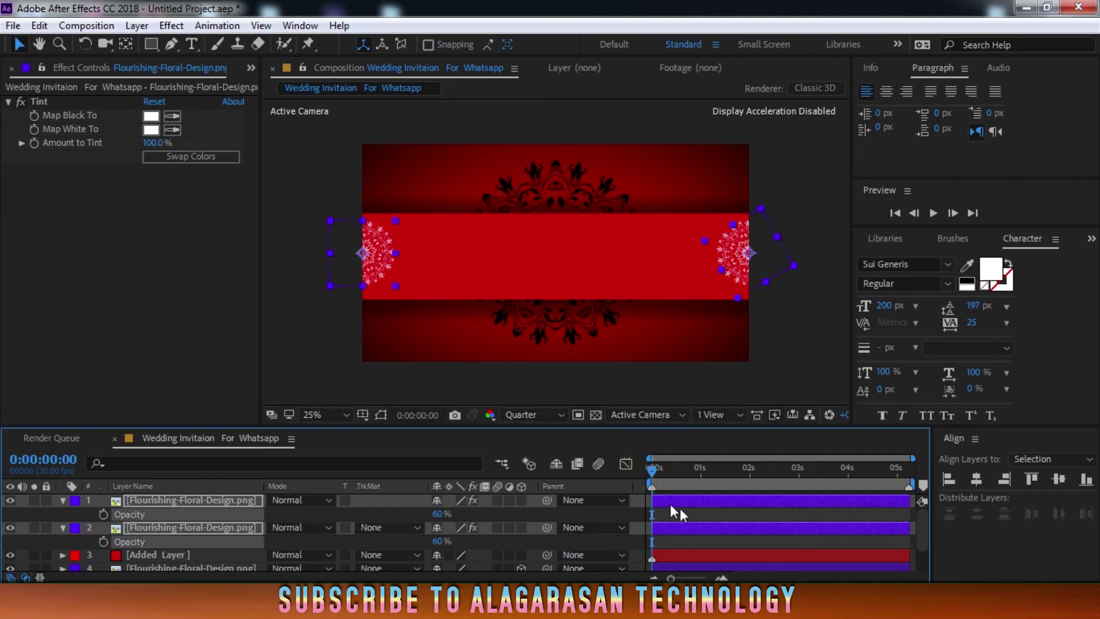
key(space)
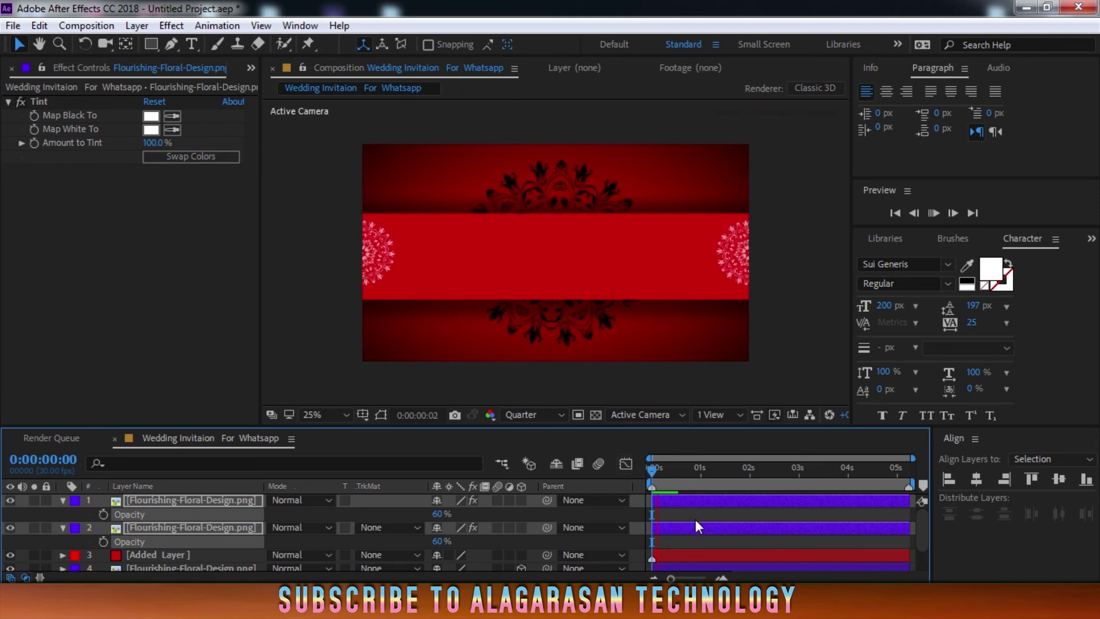